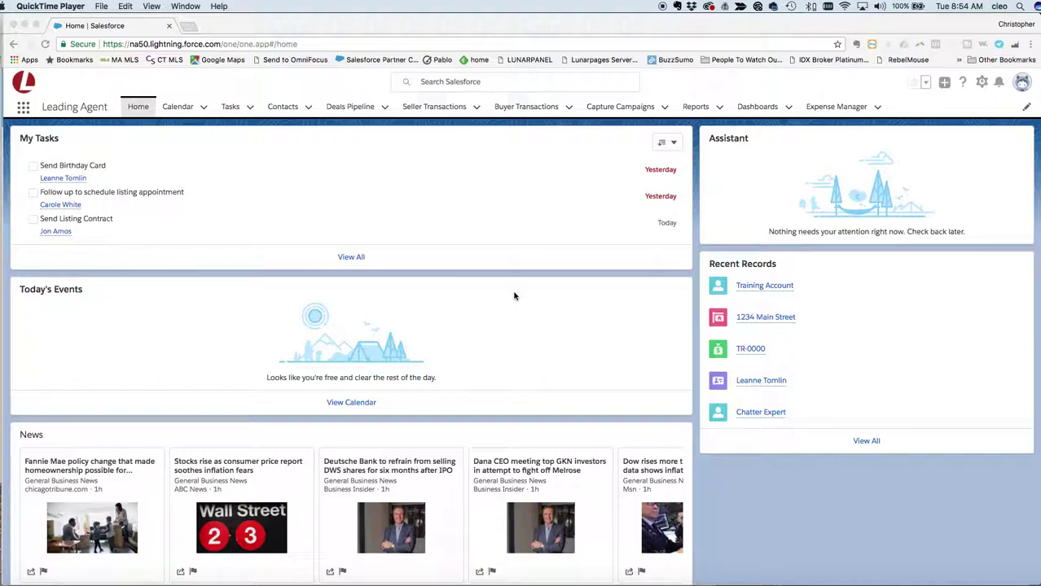
Switch to Salesforce Classic and open the Documents tab to browse document folders.
click(966, 113)
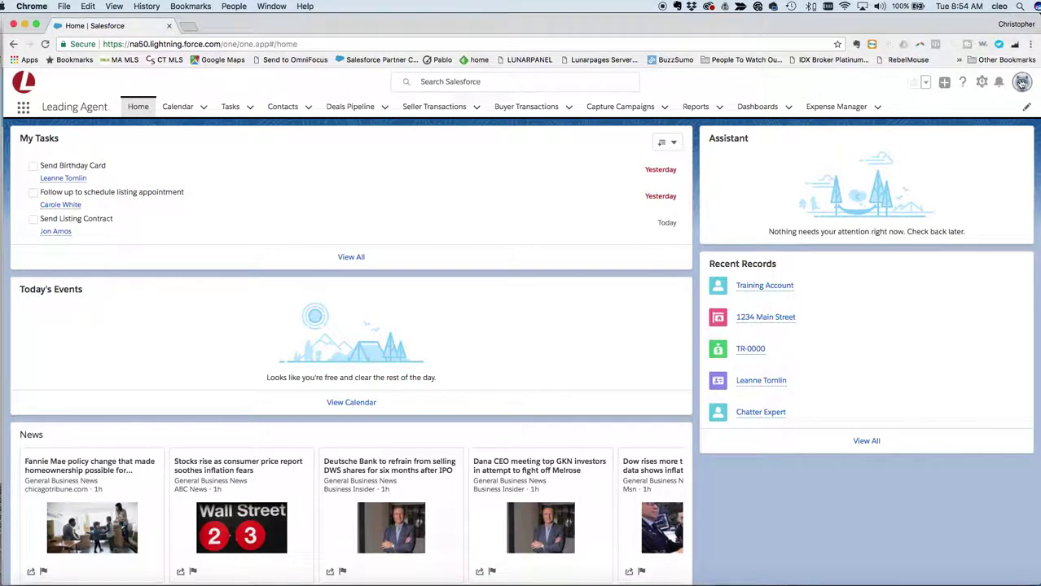
click(1022, 83)
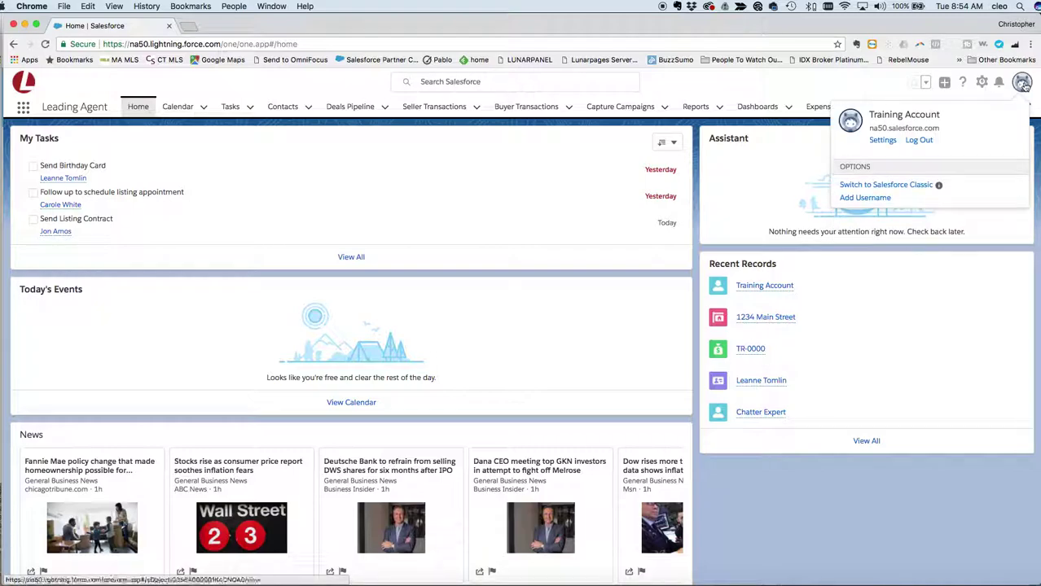
click(853, 186)
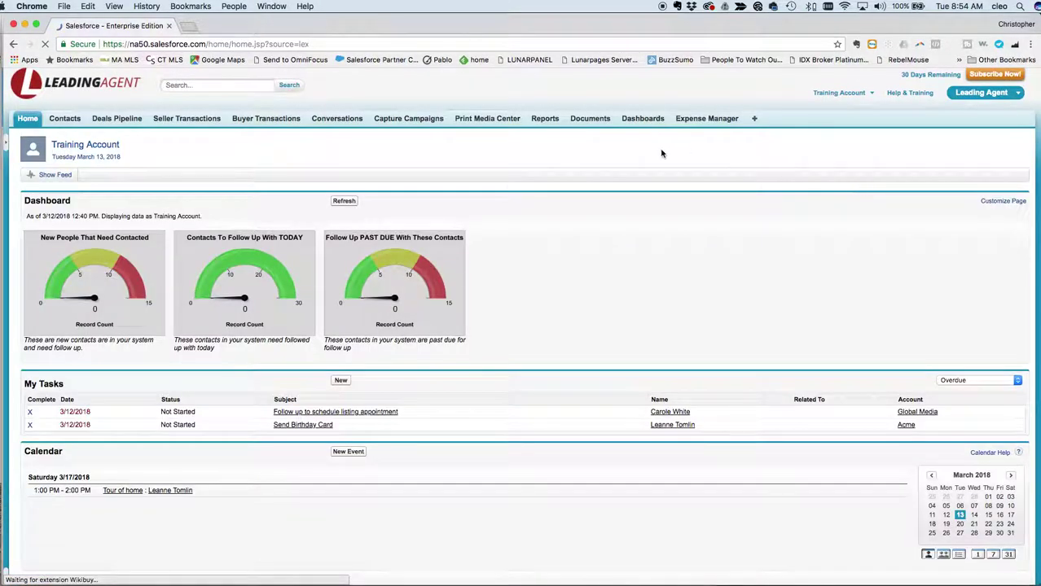
click(588, 122)
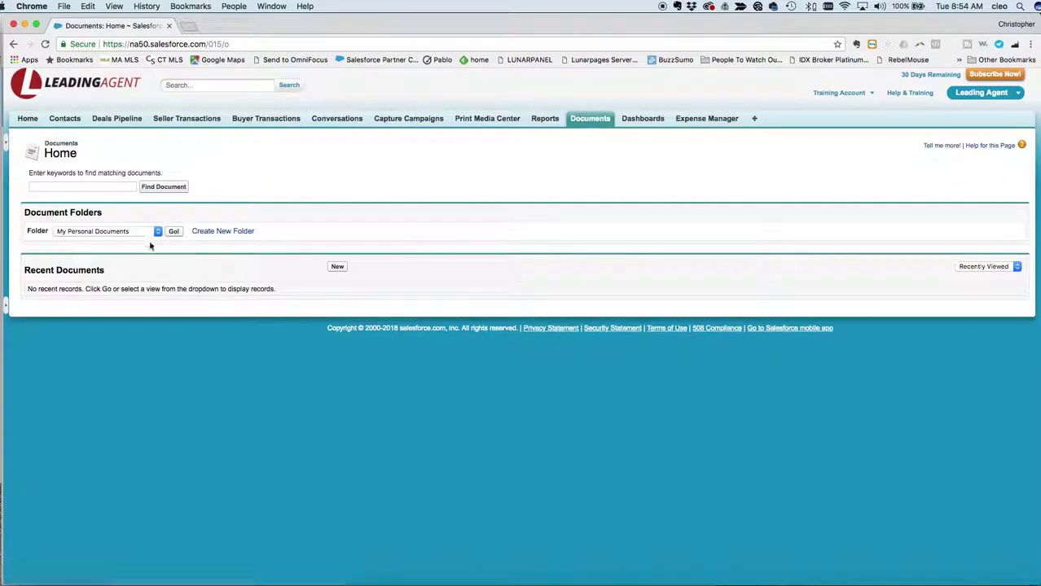
click(134, 231)
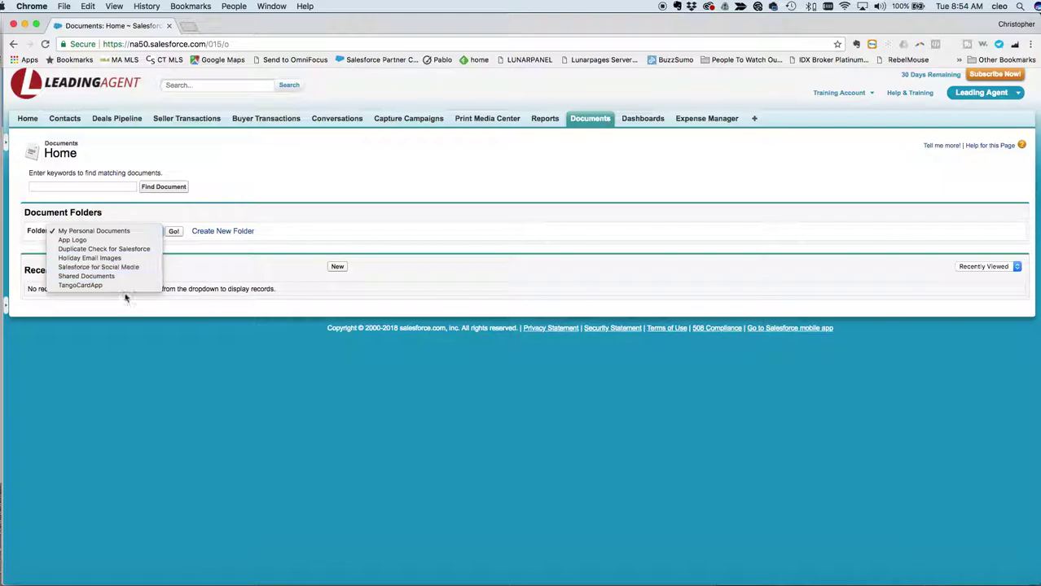
click(222, 215)
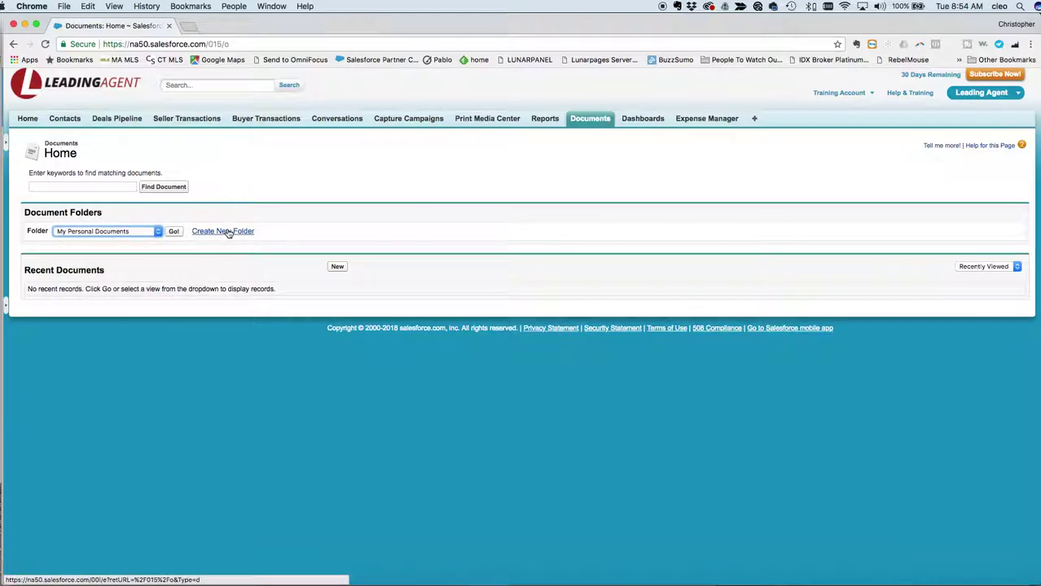
Create an 'HTML Letterhead' document folder with Read/Write public access, accessible by all users.
click(228, 232)
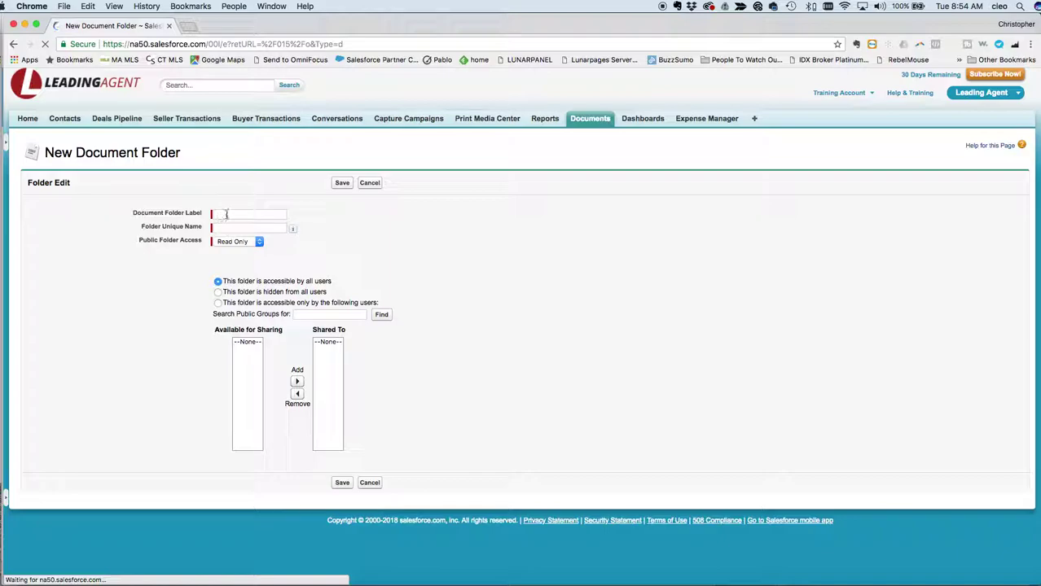
click(227, 214)
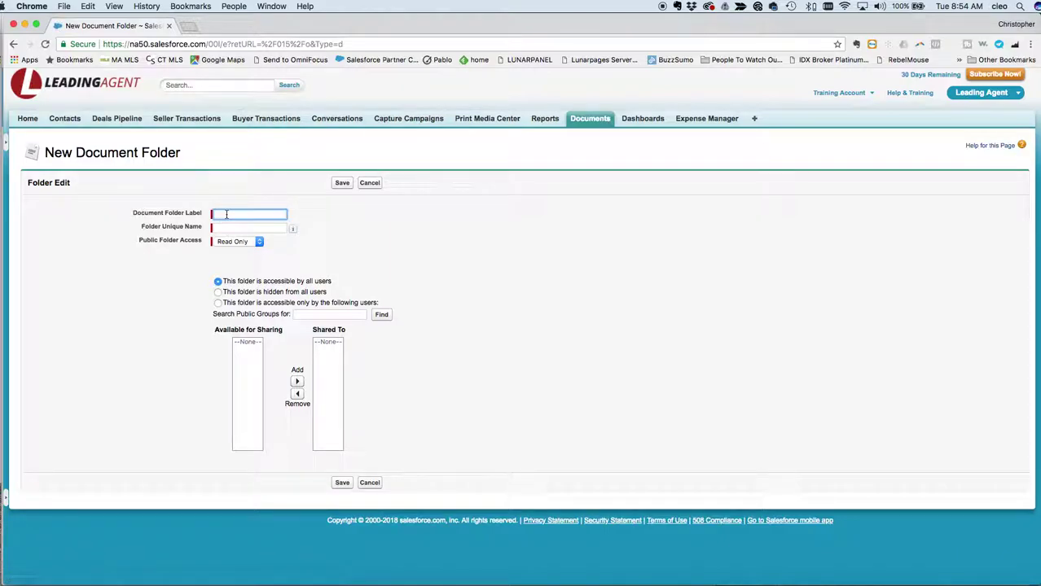
text(HTML Lettershead)
key(Tab)
click(237, 243)
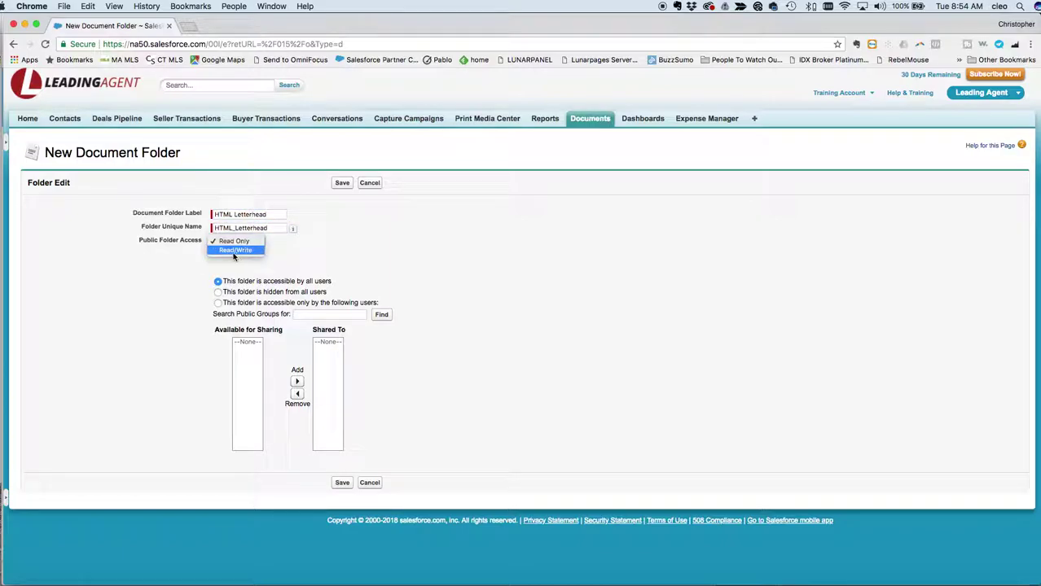
click(234, 251)
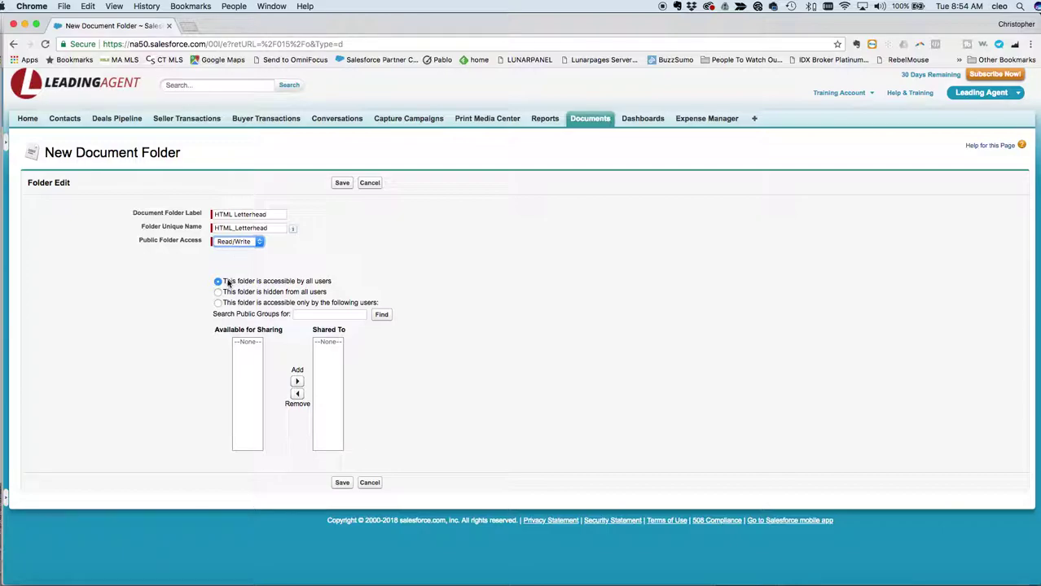
drag(335, 281, 227, 283)
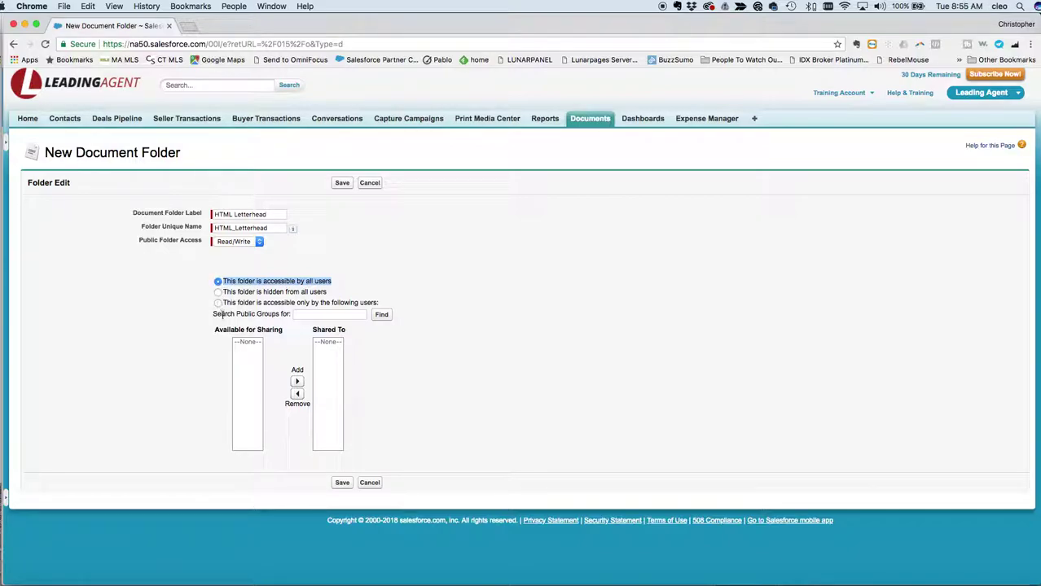
click(218, 282)
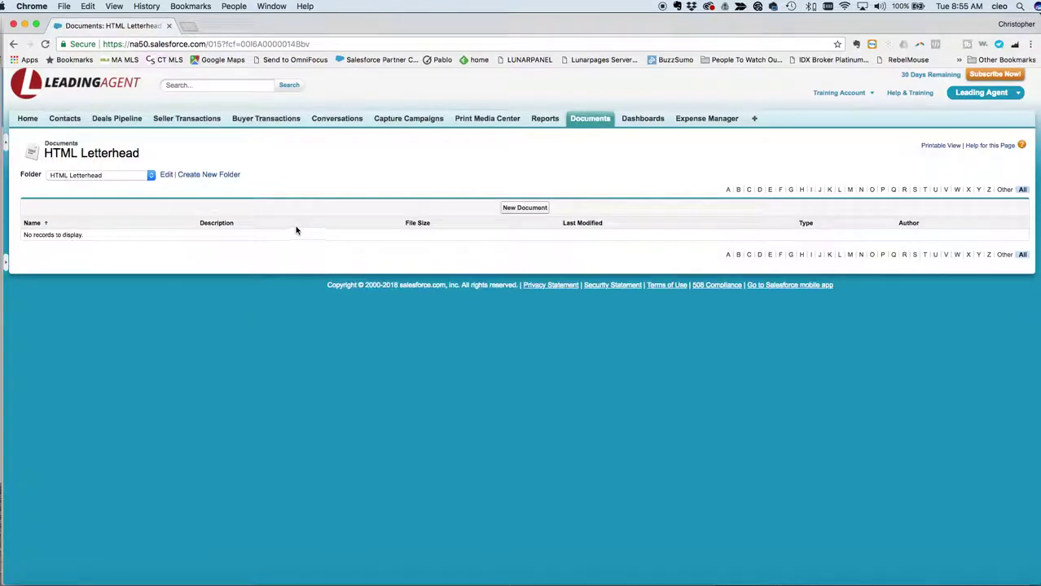
Start a new document named Header, externally available, in the HTML Letterhead folder.
click(521, 209)
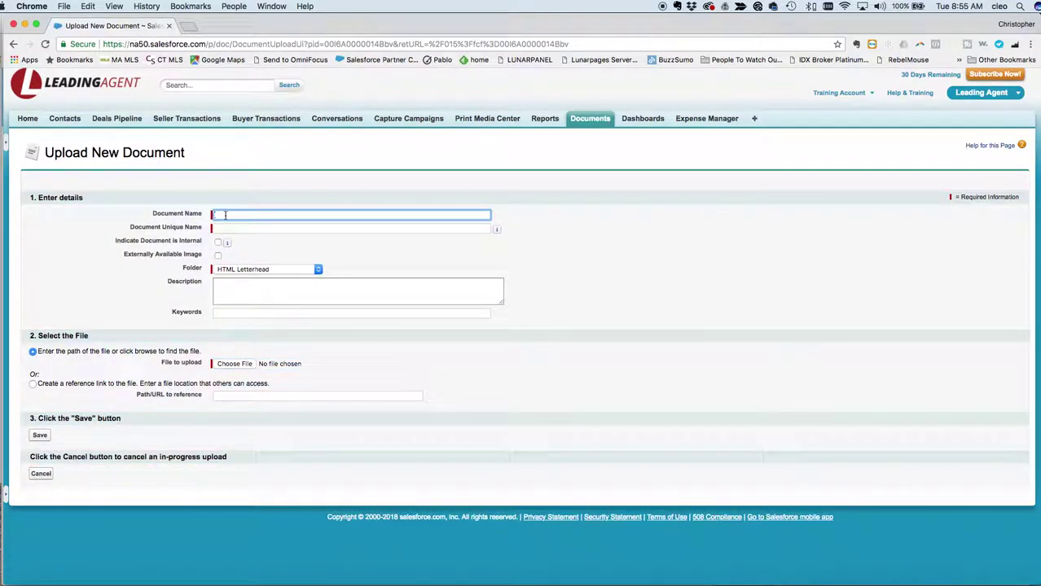
text(Header)
key(Tab)
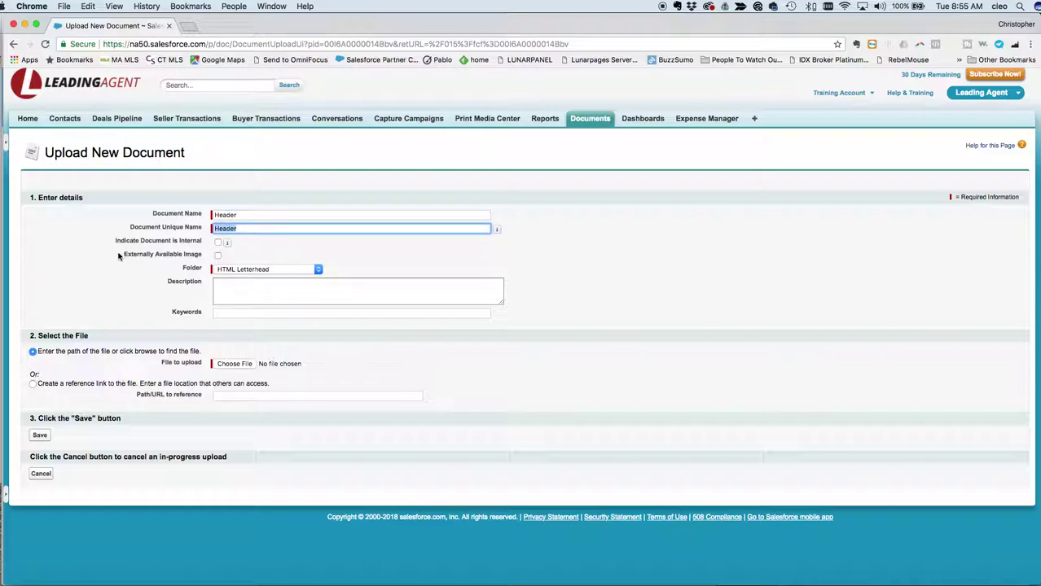
drag(121, 256, 201, 256)
click(218, 255)
click(178, 261)
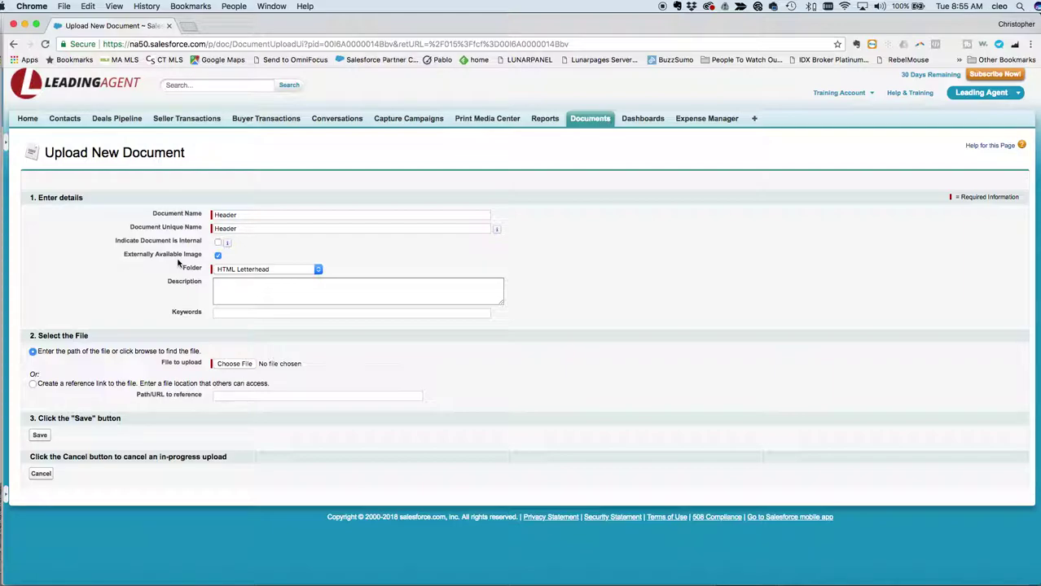
click(307, 269)
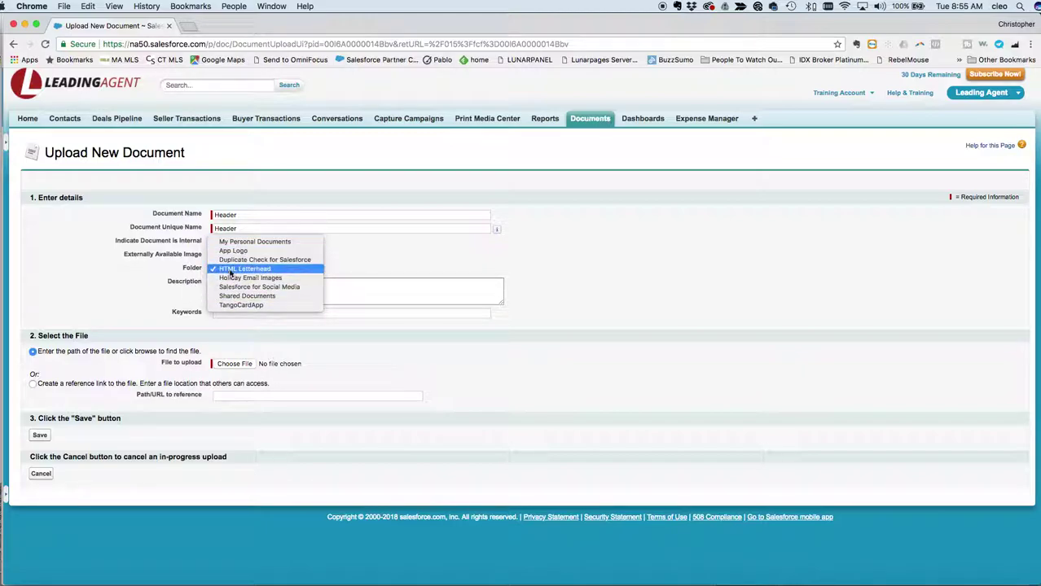
click(227, 273)
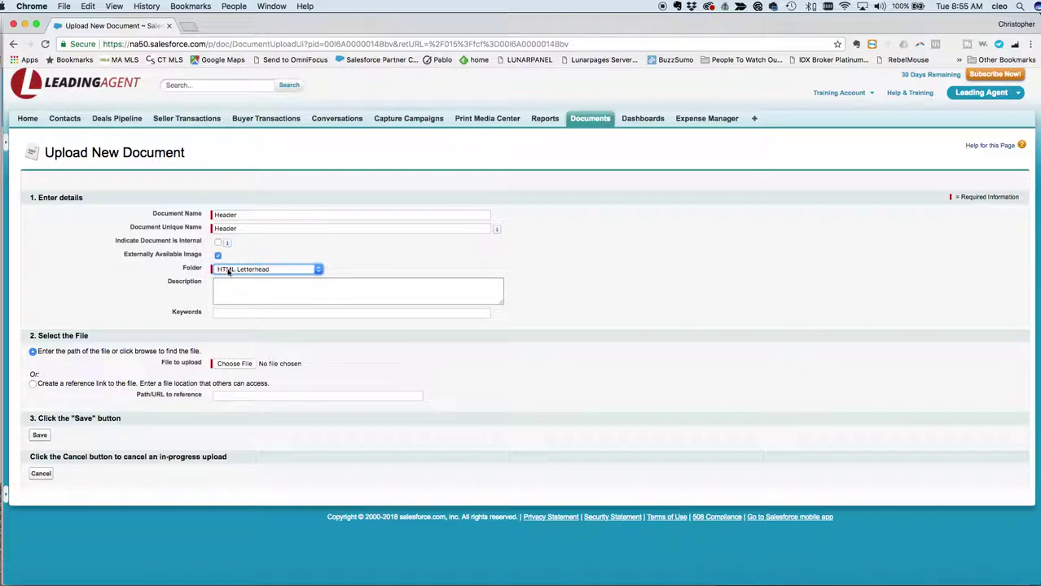
Attach Header.jpg from the Desktop's HTML Letterhead folder as the document file.
click(228, 365)
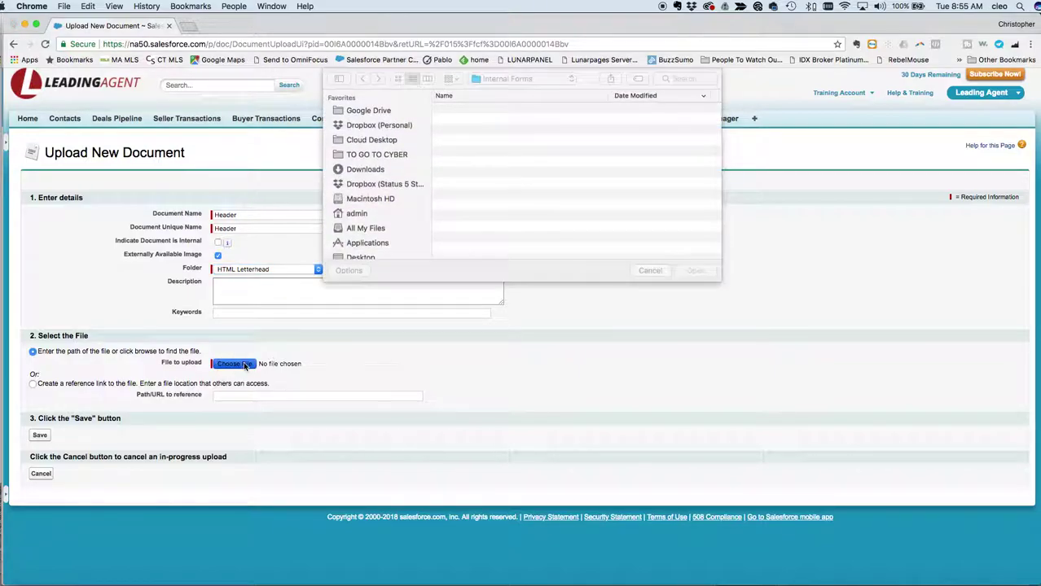
click(365, 257)
double_click(480, 143)
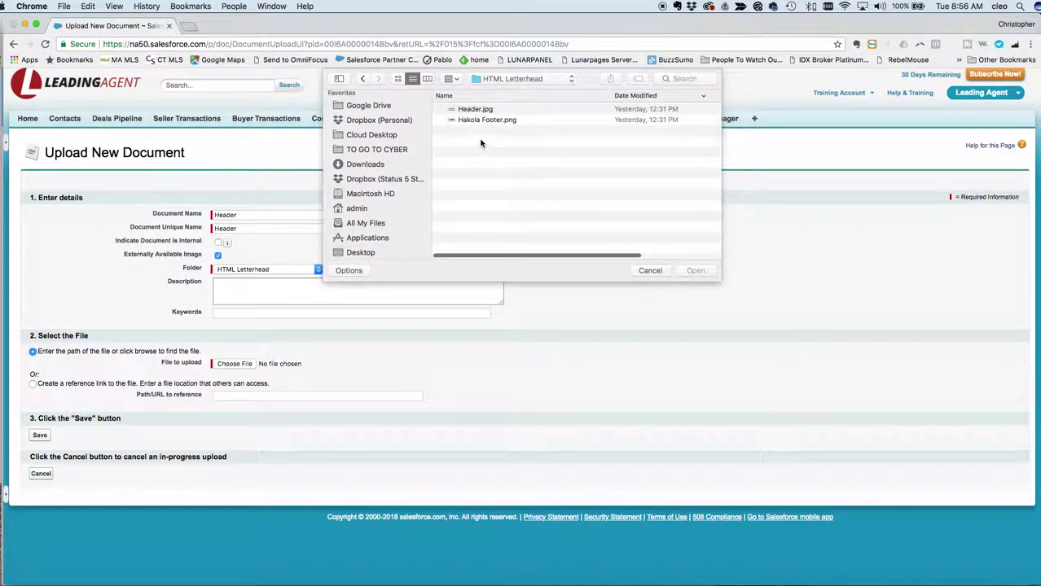
click(477, 110)
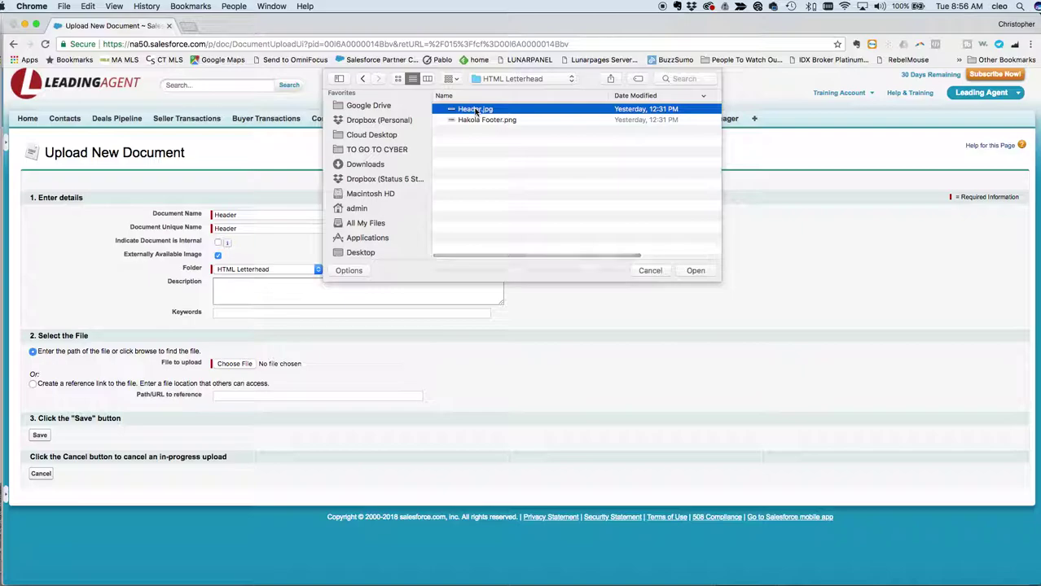
click(694, 271)
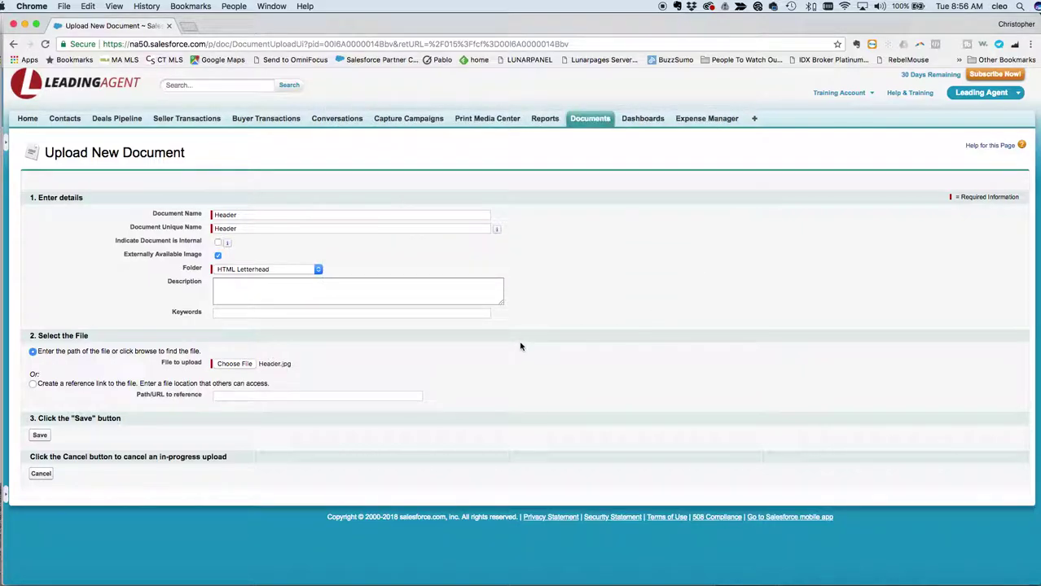
Save the Header document, uploading the 13KB jpg into HTML Letterhead.
click(40, 436)
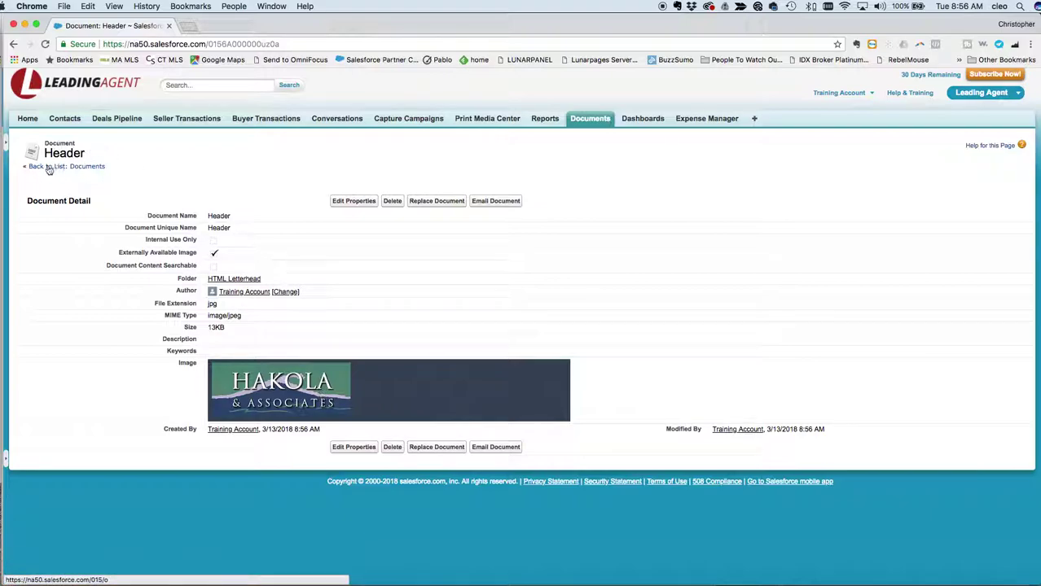
Start a new externally available document 'Letterhead Footer' in the HTML Letterhead folder.
click(82, 167)
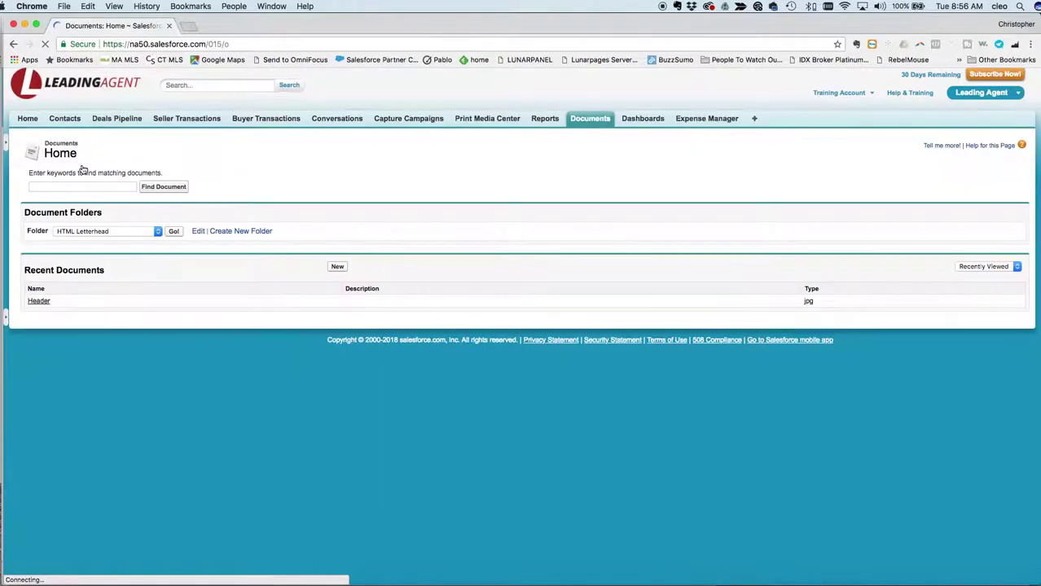
click(338, 268)
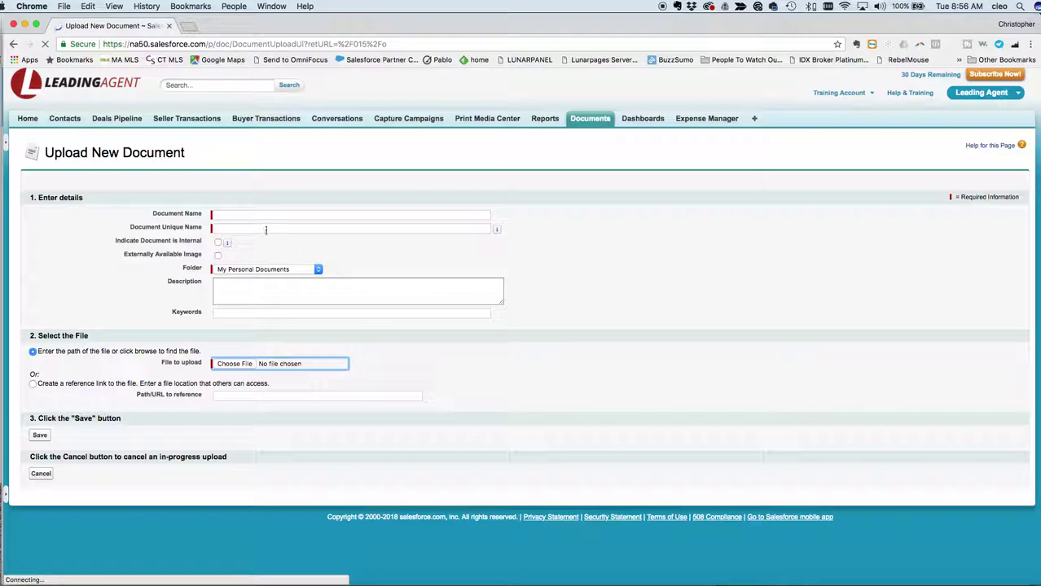
click(251, 214)
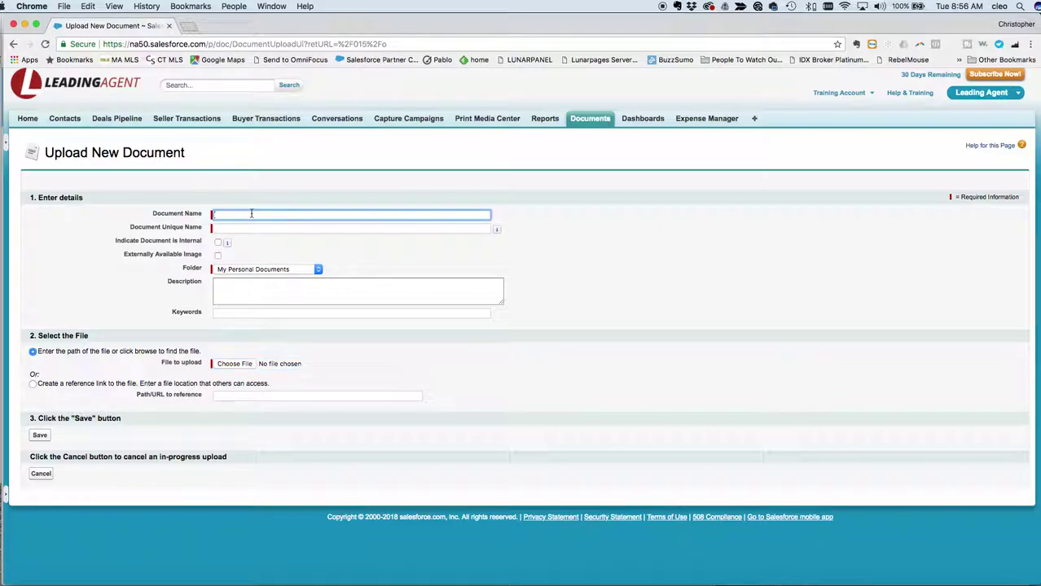
text(Letterhead Footer)
key(Tab)
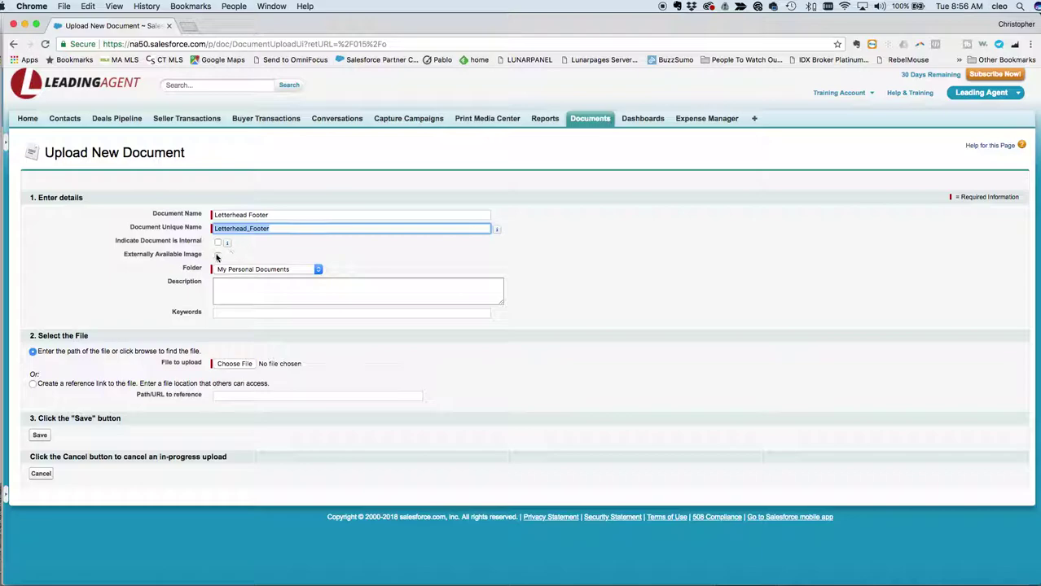
click(217, 256)
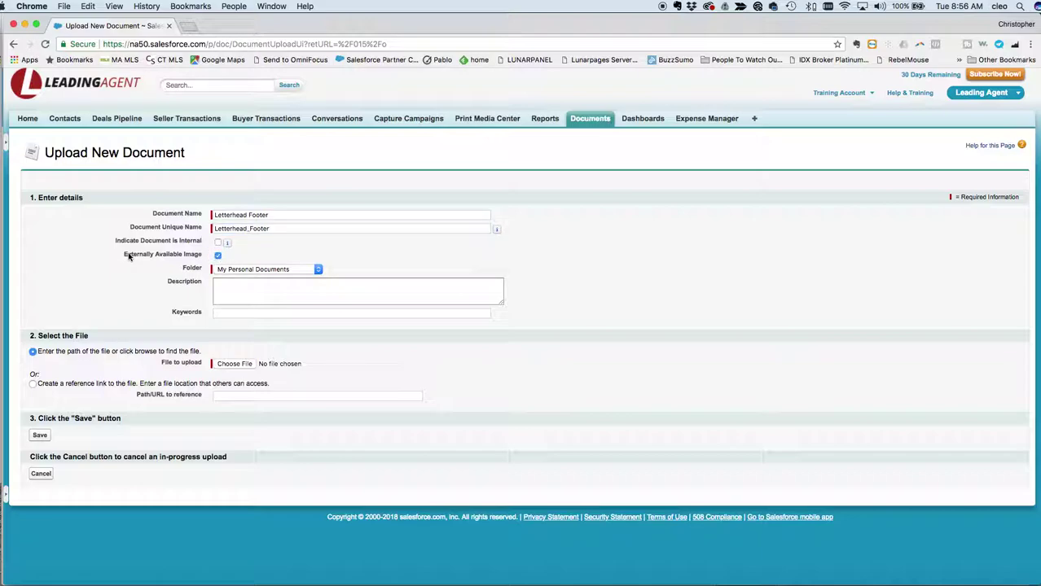
click(218, 257)
click(246, 271)
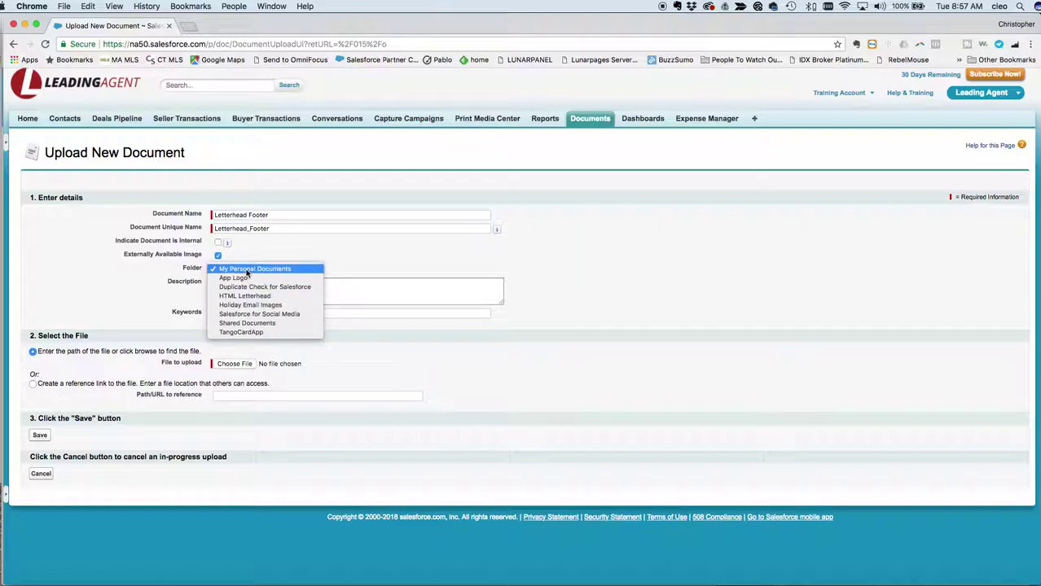
click(244, 297)
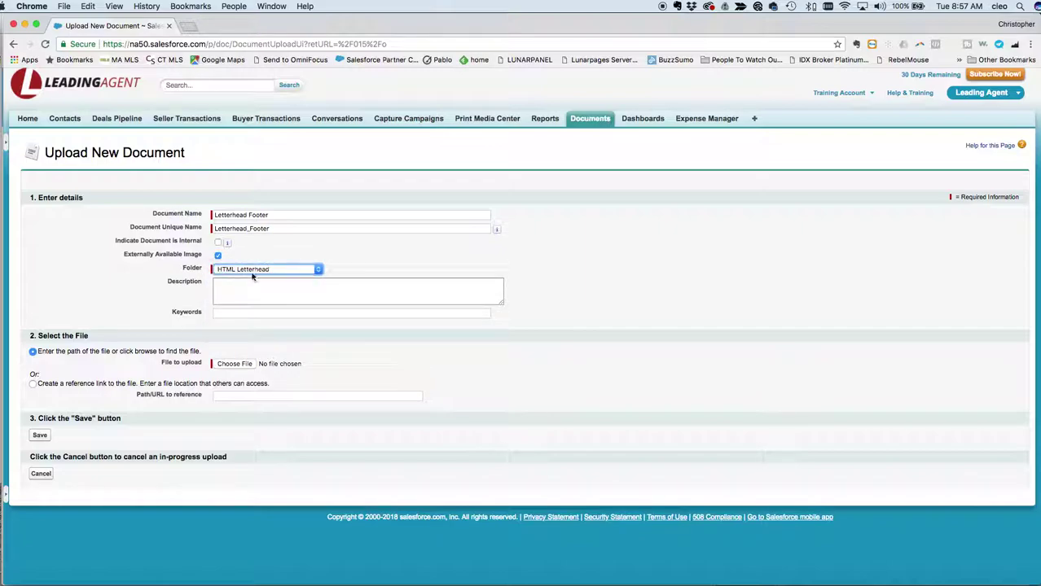
Attach Hakola Footer.png and save the Letterhead Footer document.
click(236, 364)
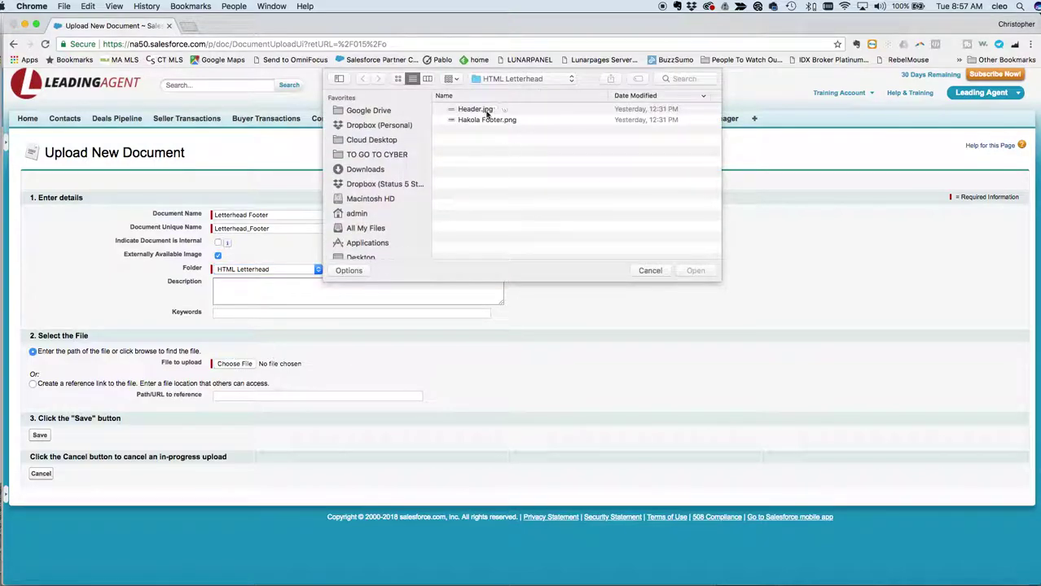
click(484, 120)
click(695, 270)
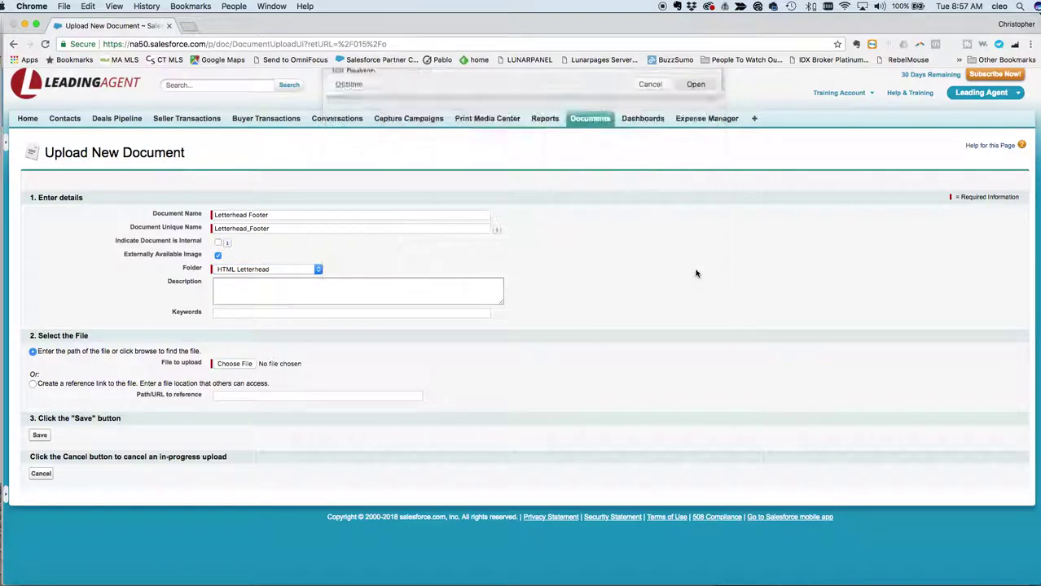
click(40, 436)
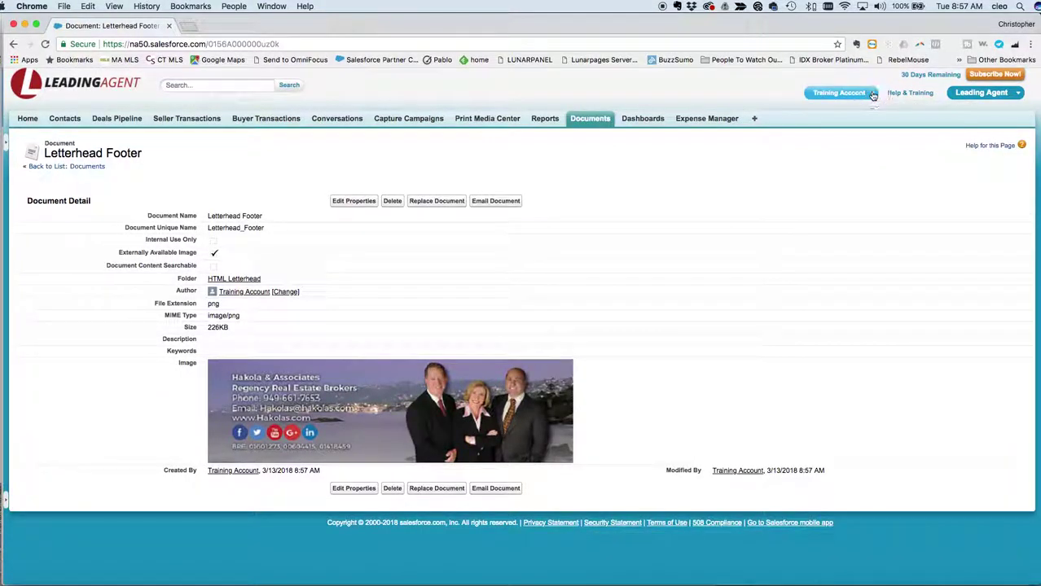
Switch to Lightning Experience and open Setup's Email Letterheads list, hiding the intro page.
click(872, 95)
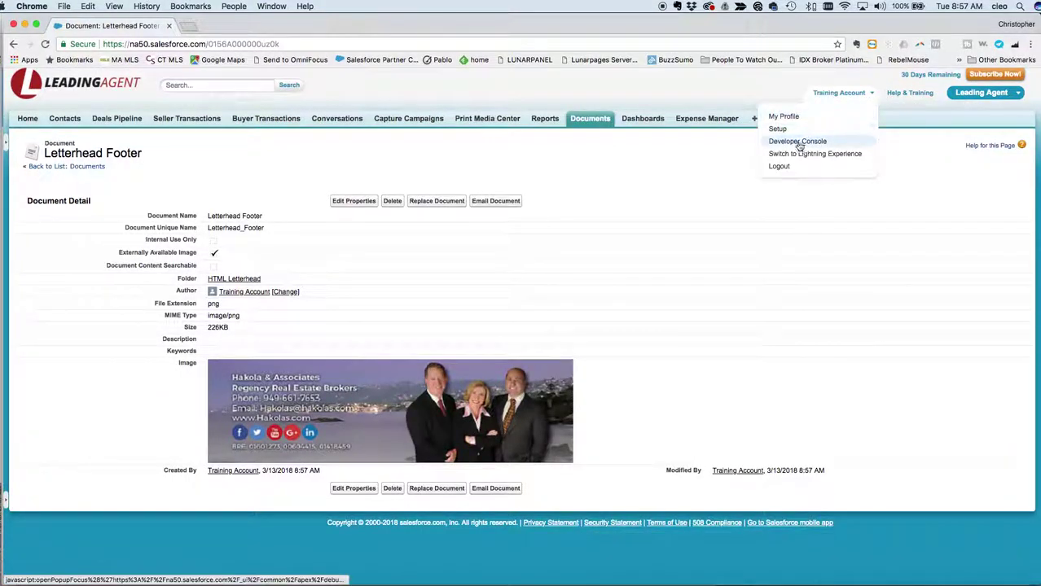
click(800, 155)
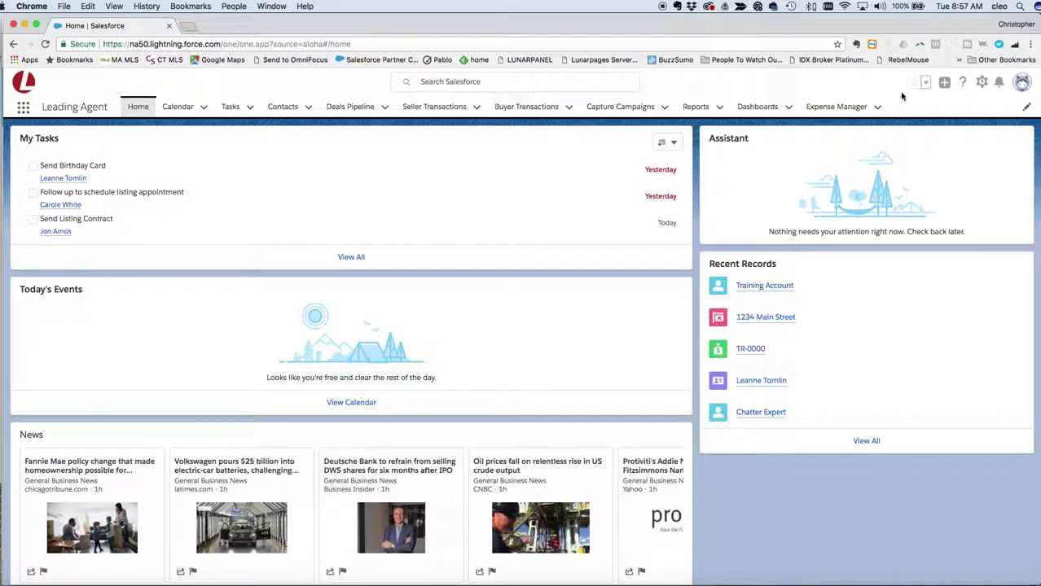
click(981, 83)
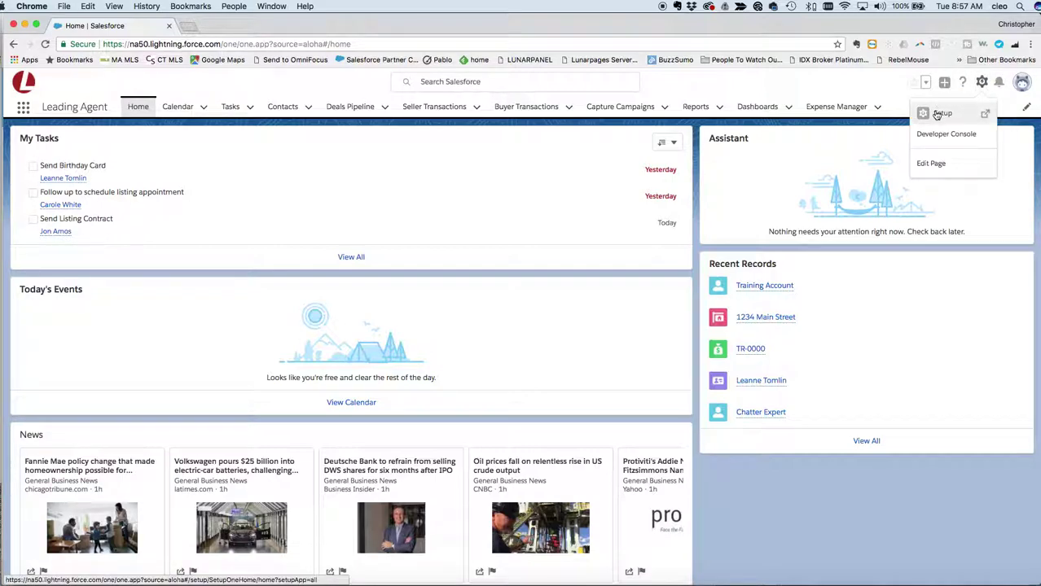
click(941, 113)
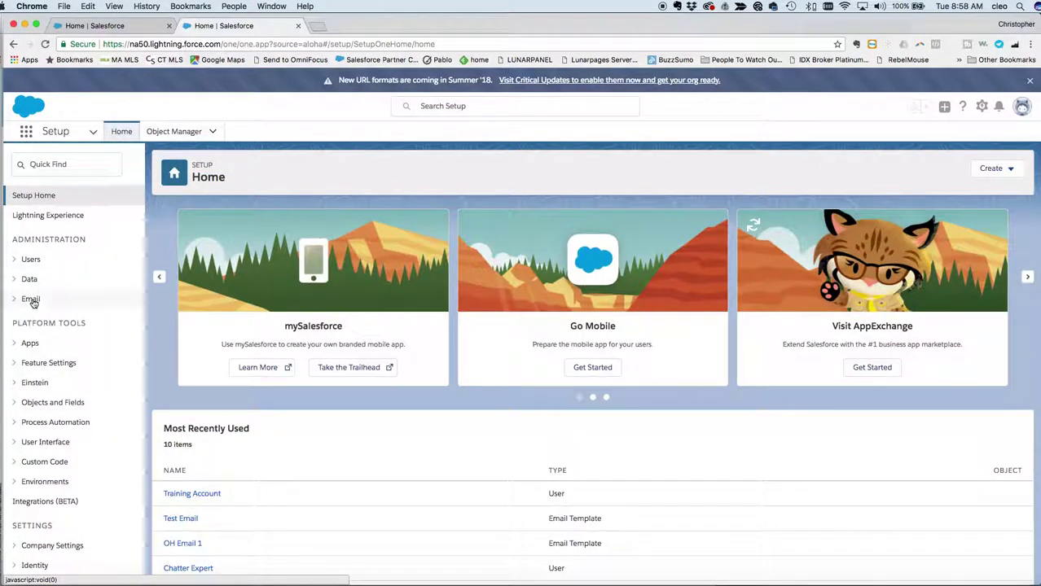
click(31, 300)
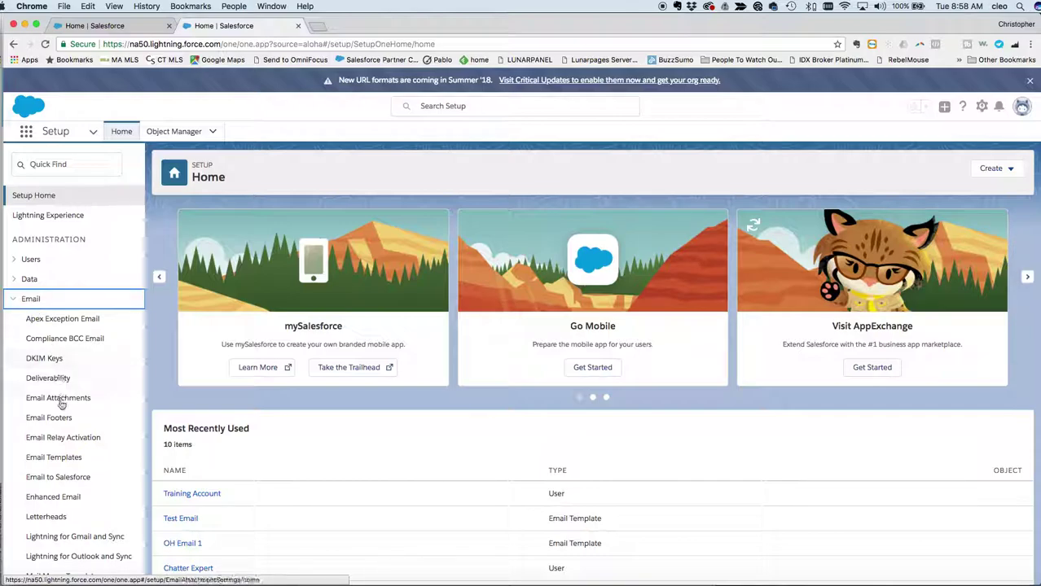
click(47, 517)
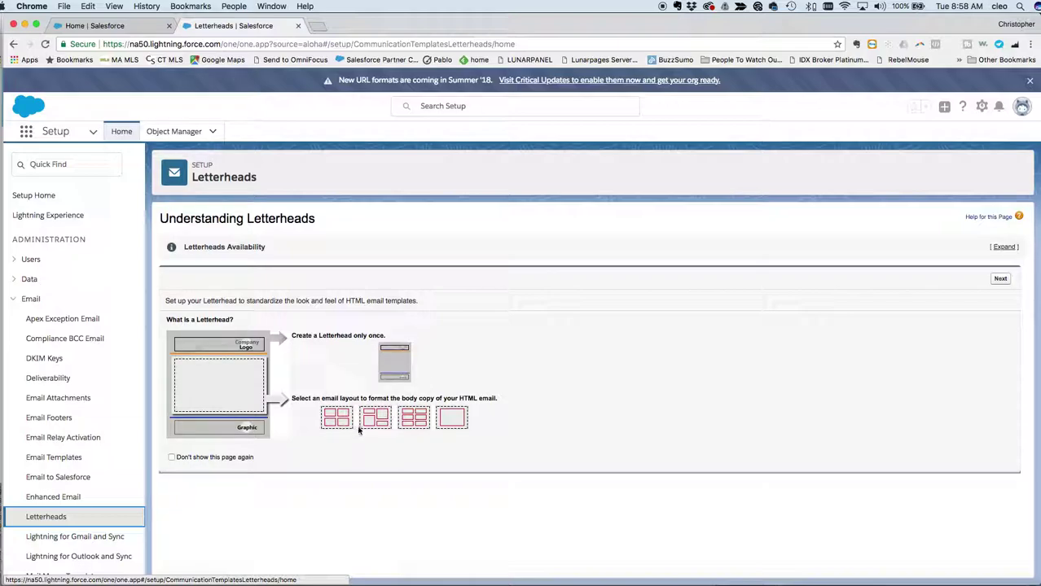
click(172, 458)
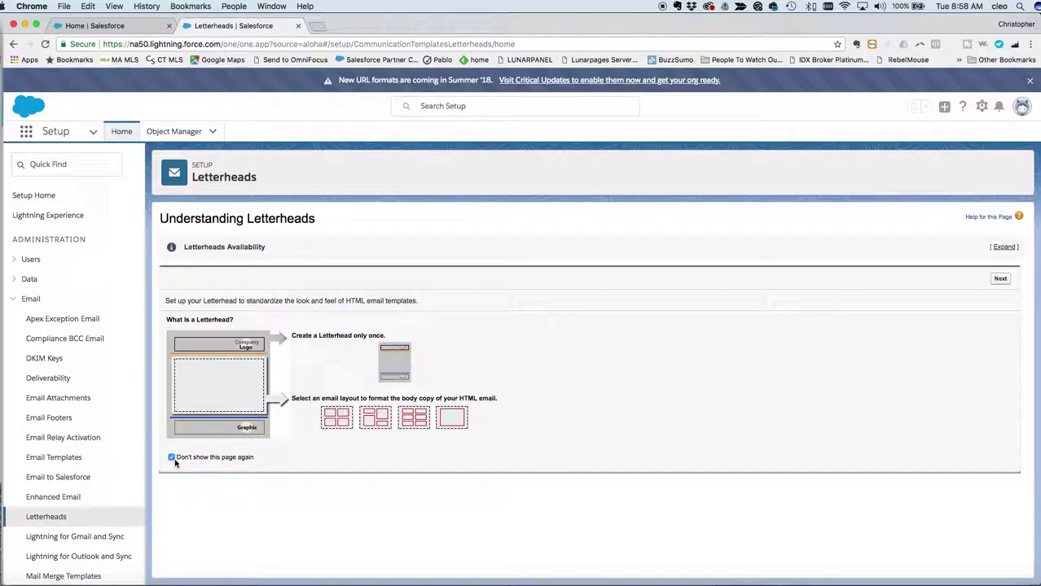
click(1001, 281)
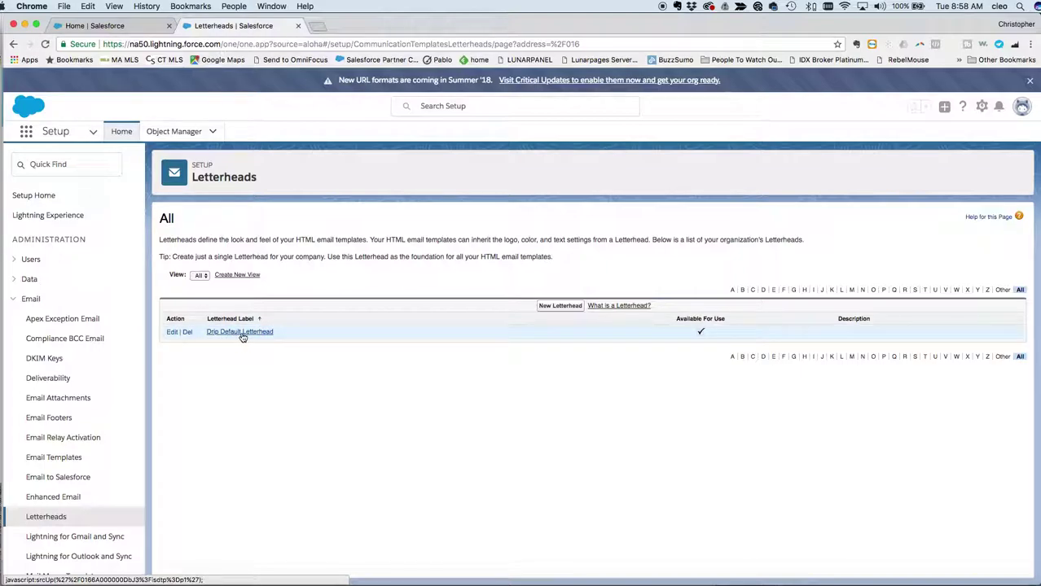
Start a new letterhead from the Letterheads list.
click(561, 308)
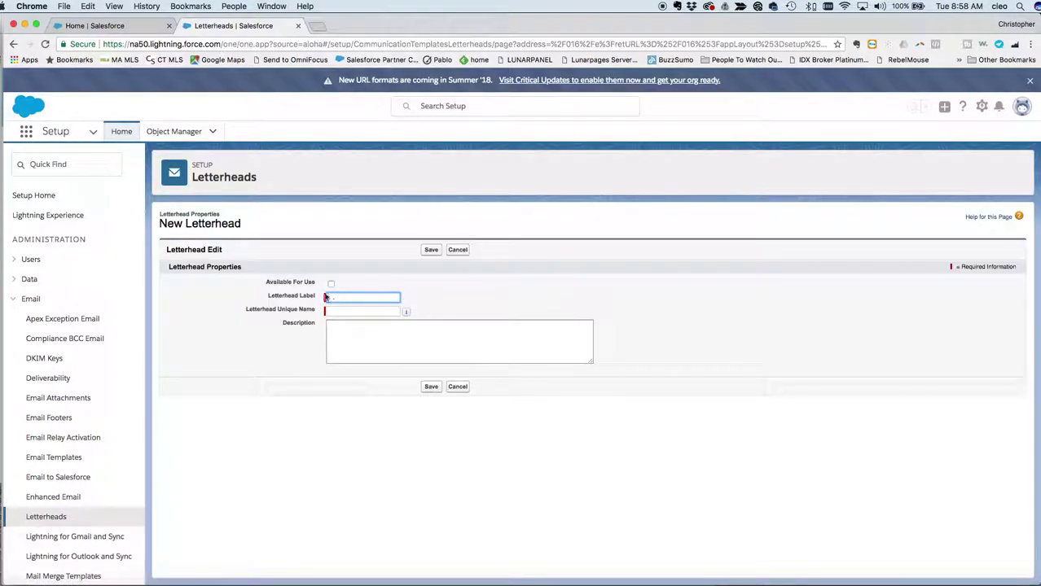
Save a letterhead labelled 'Sample Letterhead', marked available for use.
click(330, 284)
click(333, 297)
text(Sample Letterhead)
key(Tab)
click(434, 250)
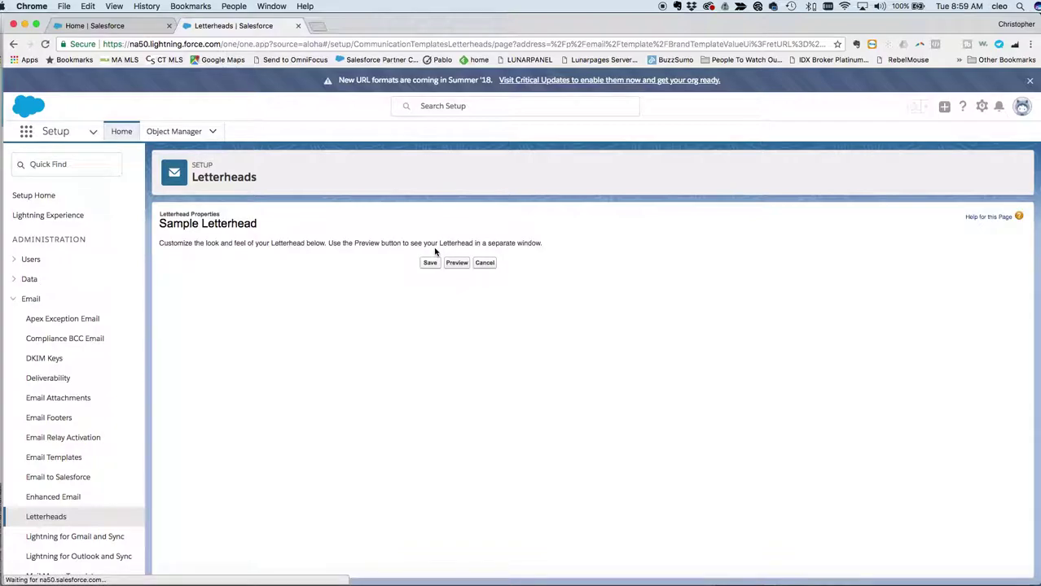
Change the Sample Letterhead background colour from grey to white.
scroll(380, 316, down, 2)
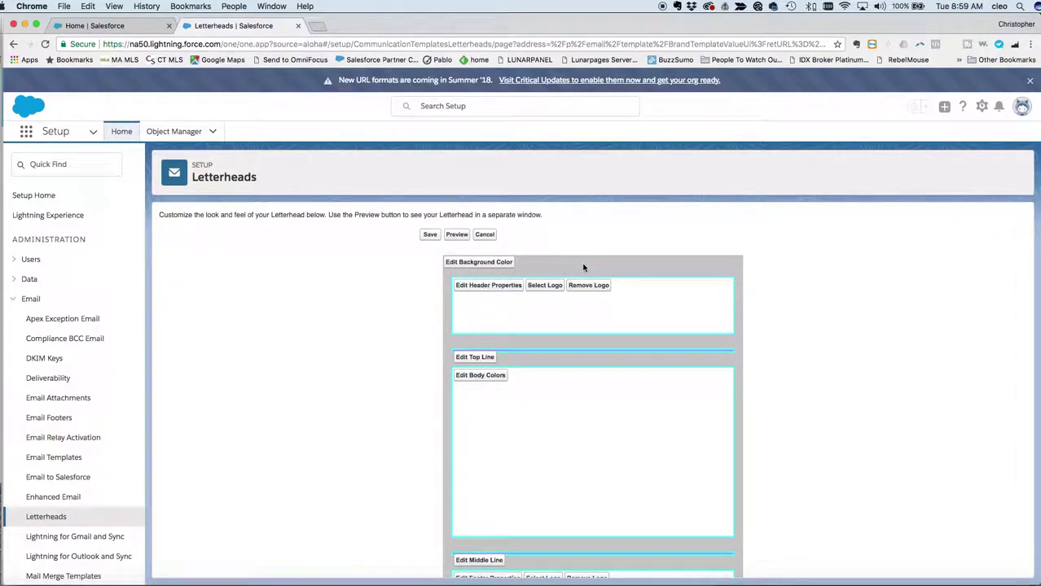
click(482, 265)
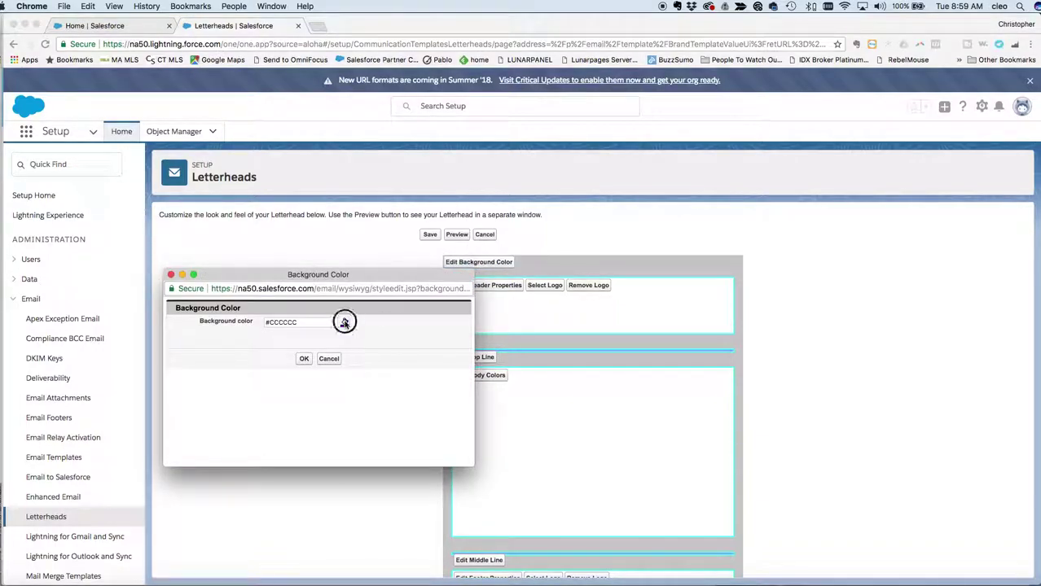
click(345, 322)
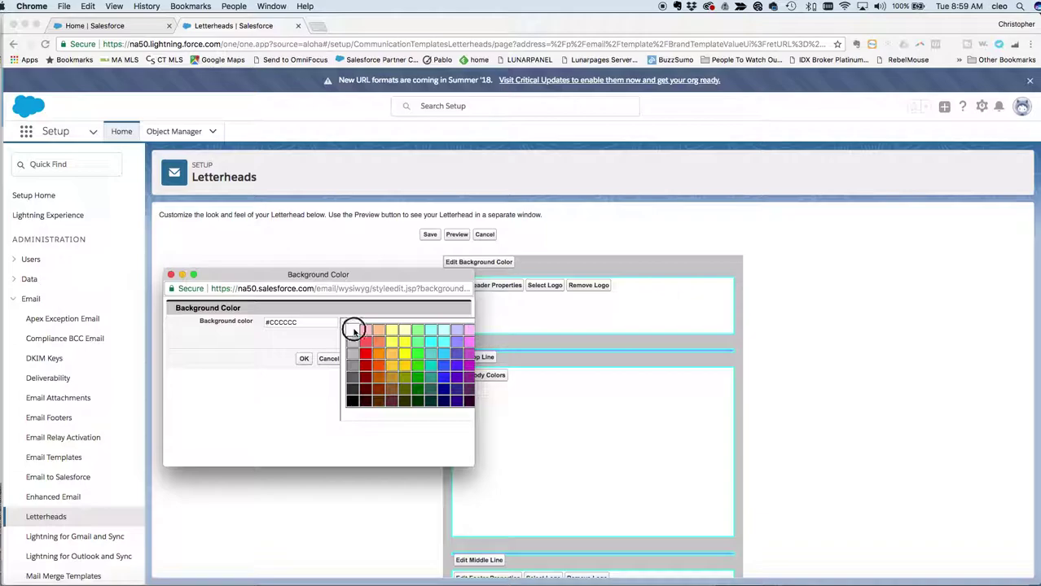
click(353, 330)
click(303, 359)
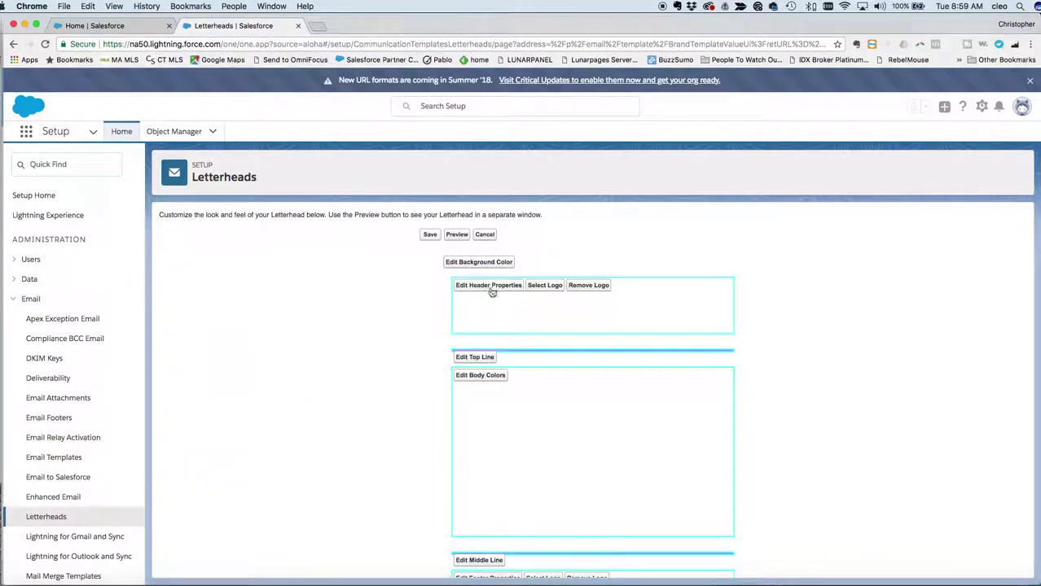
Set the Header image from the HTML Letterhead folder as the letterhead's header logo.
click(545, 287)
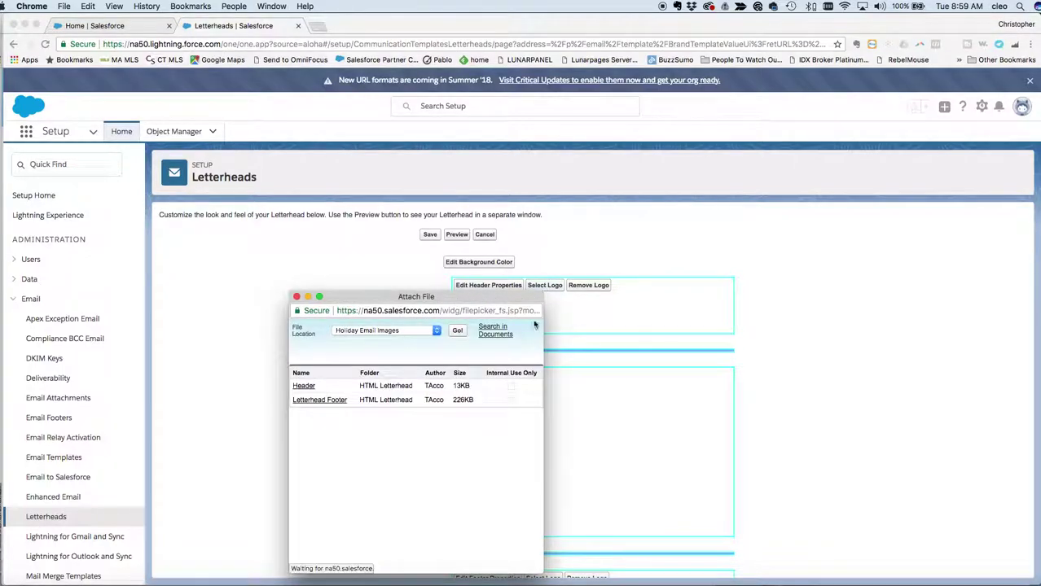
click(367, 331)
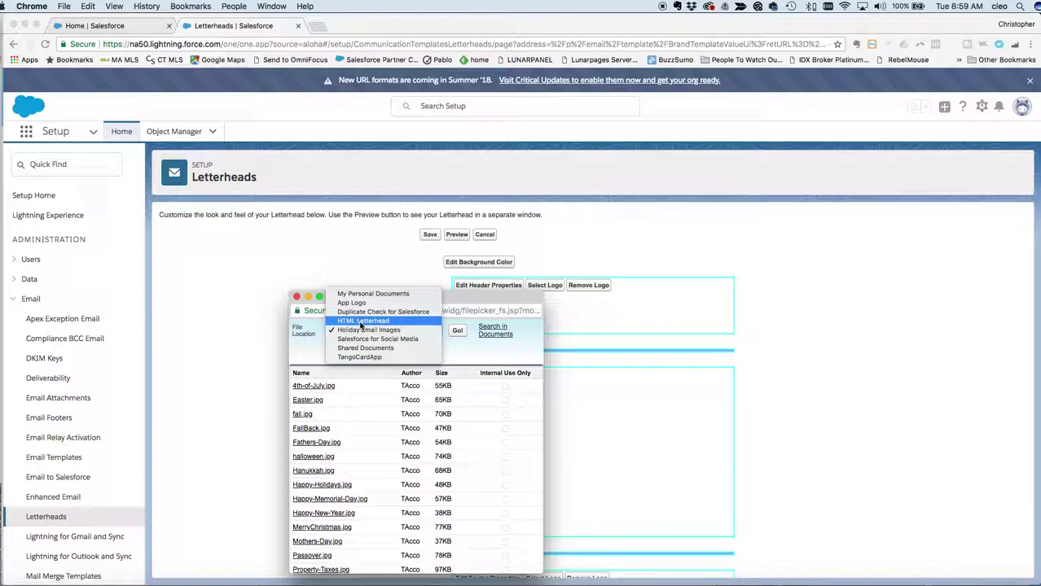
click(363, 329)
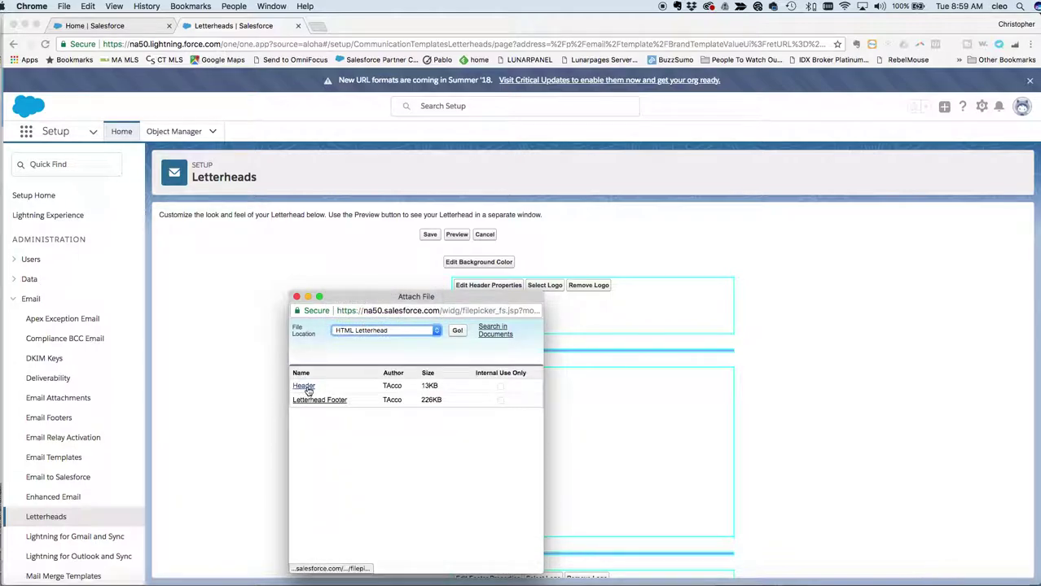
click(305, 387)
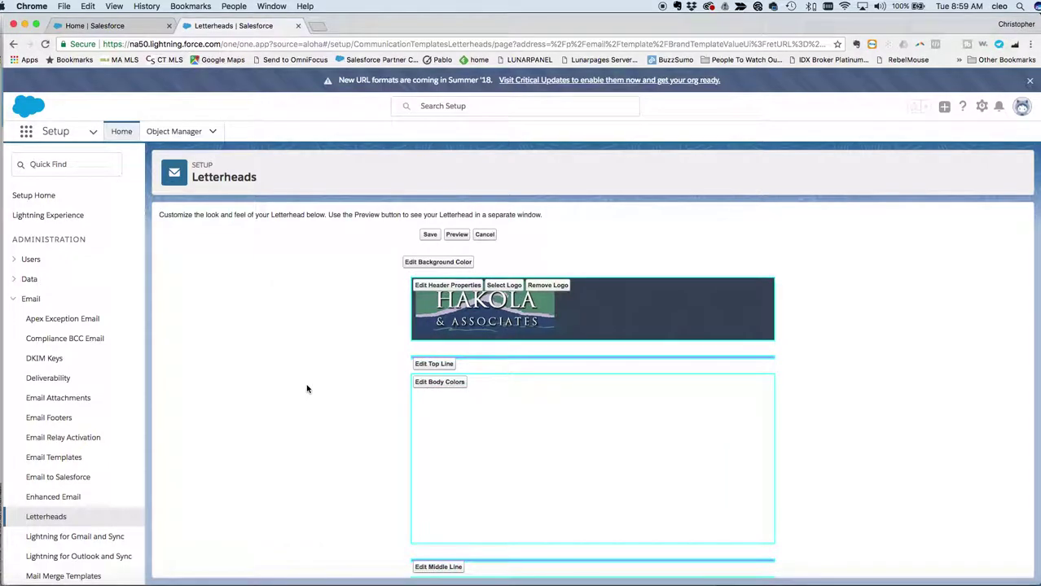
Set the Letterhead Footer image as the letterhead's footer logo.
scroll(376, 400, down, 3)
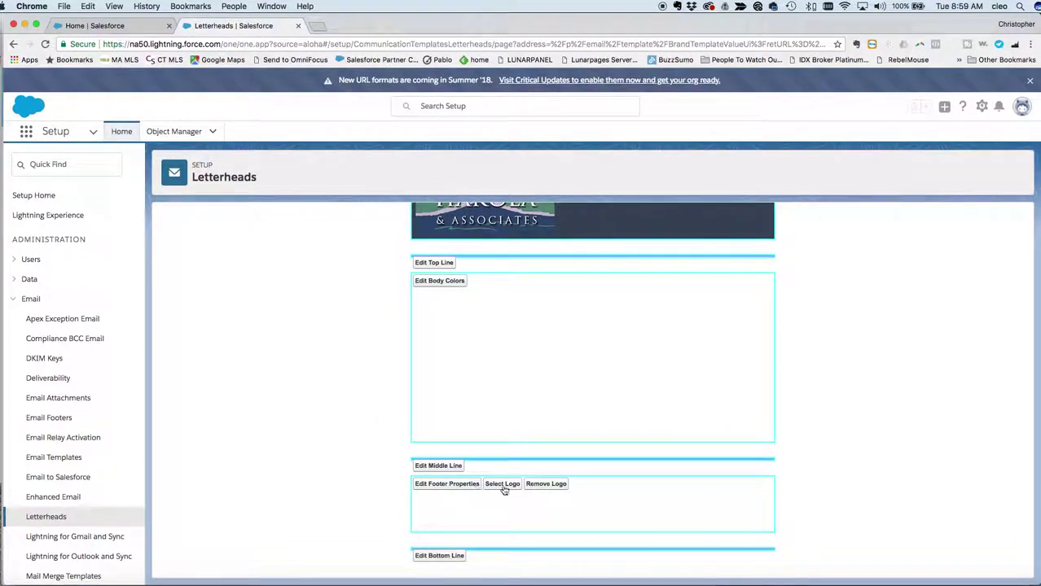
click(504, 485)
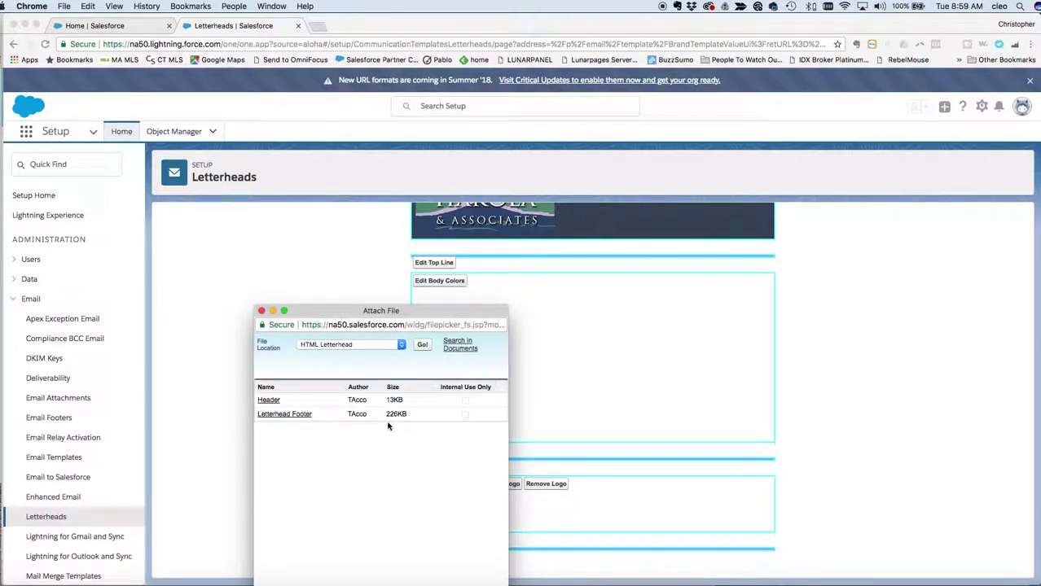
click(279, 415)
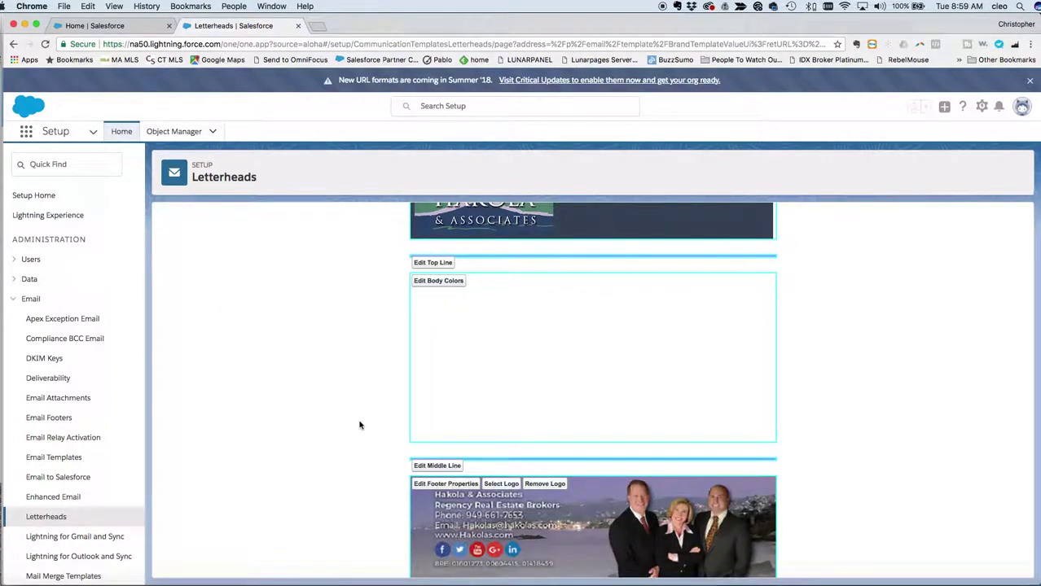
scroll(360, 424, up, 2)
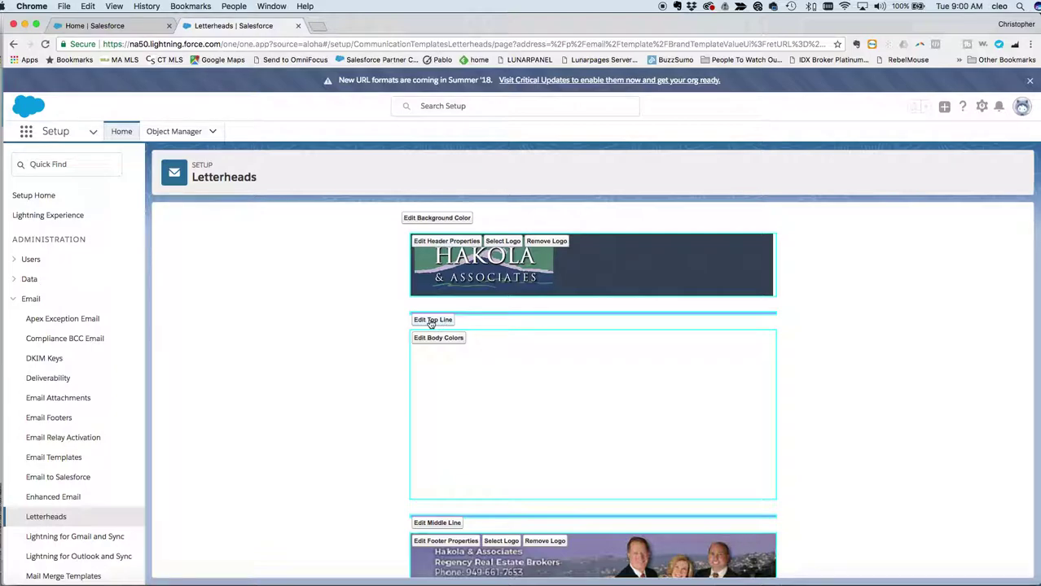
Set the top separator line's height to 0 pixels.
click(431, 322)
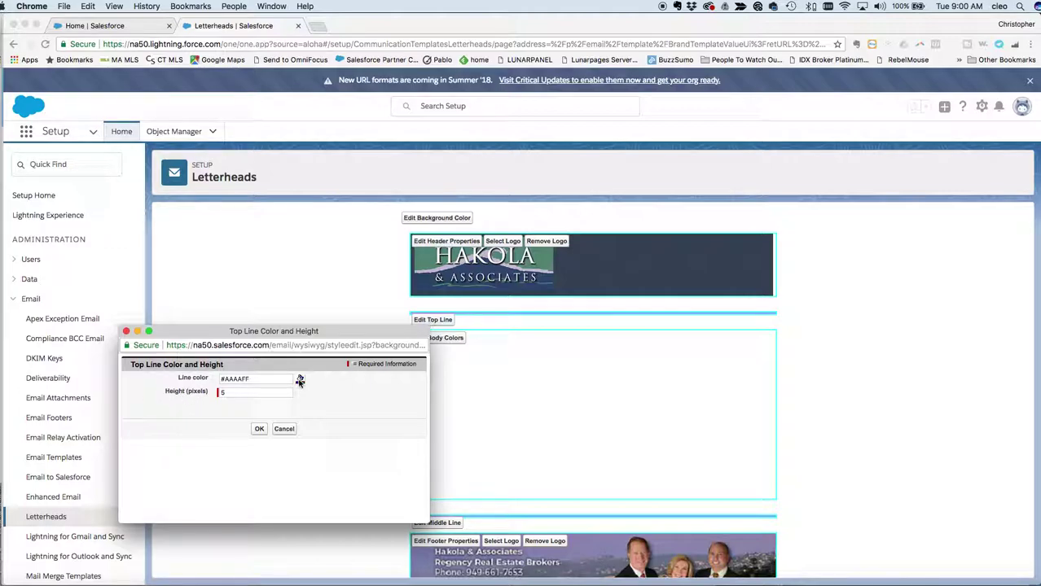
click(175, 387)
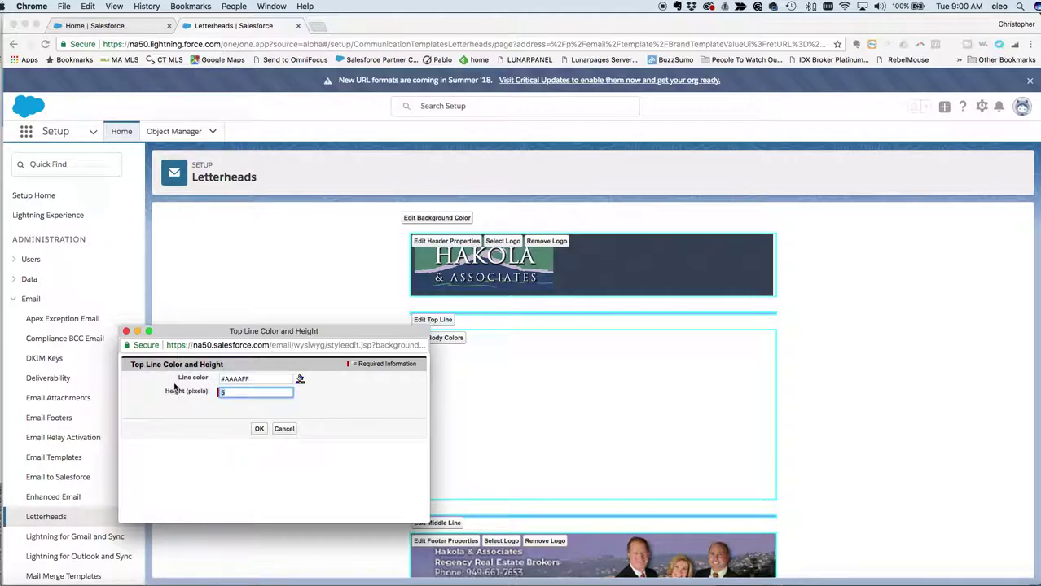
click(259, 429)
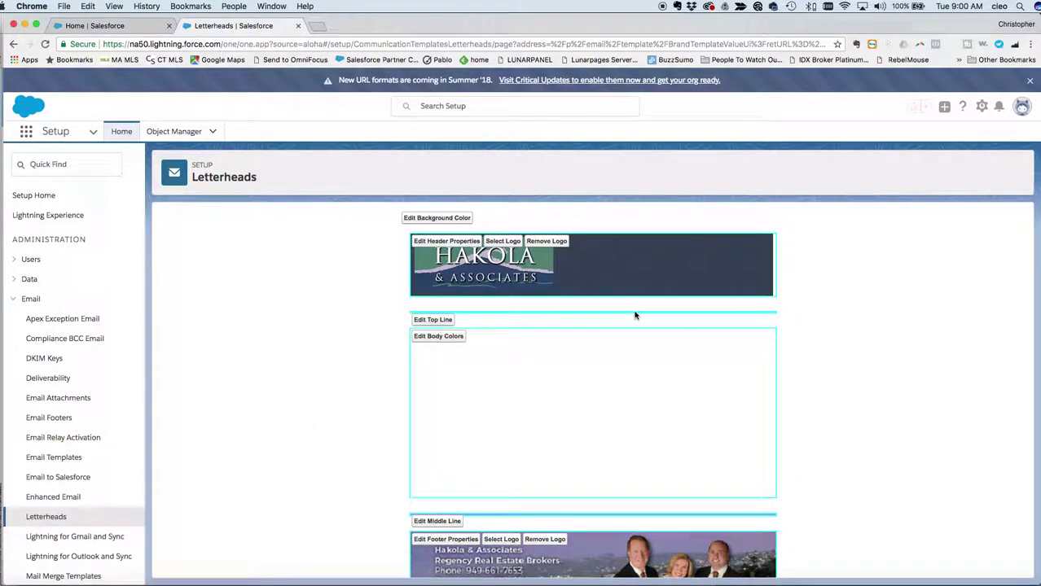
Change the middle separator line's height to 5 pixels.
scroll(377, 409, down, 3)
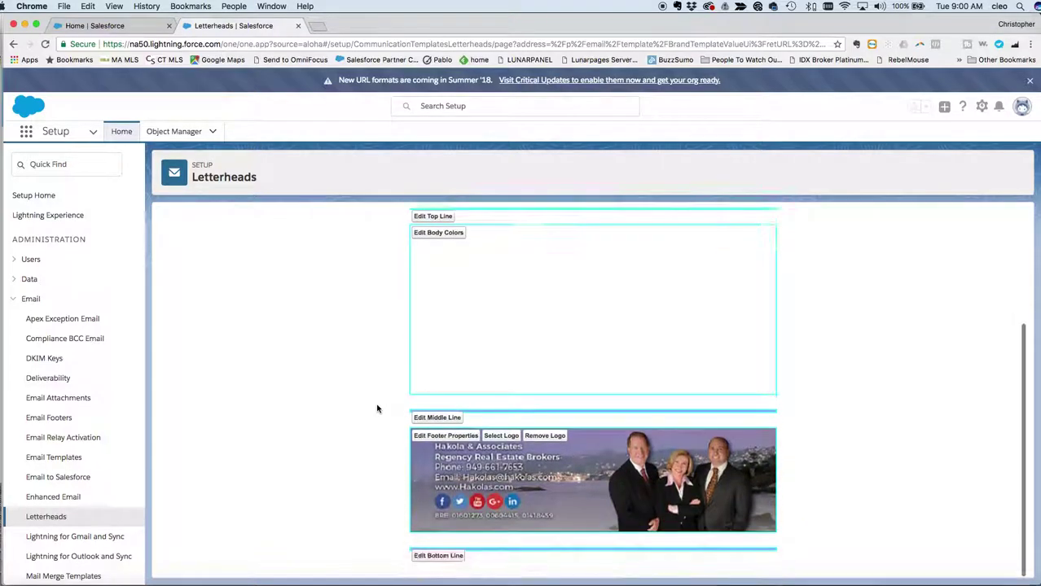
click(452, 419)
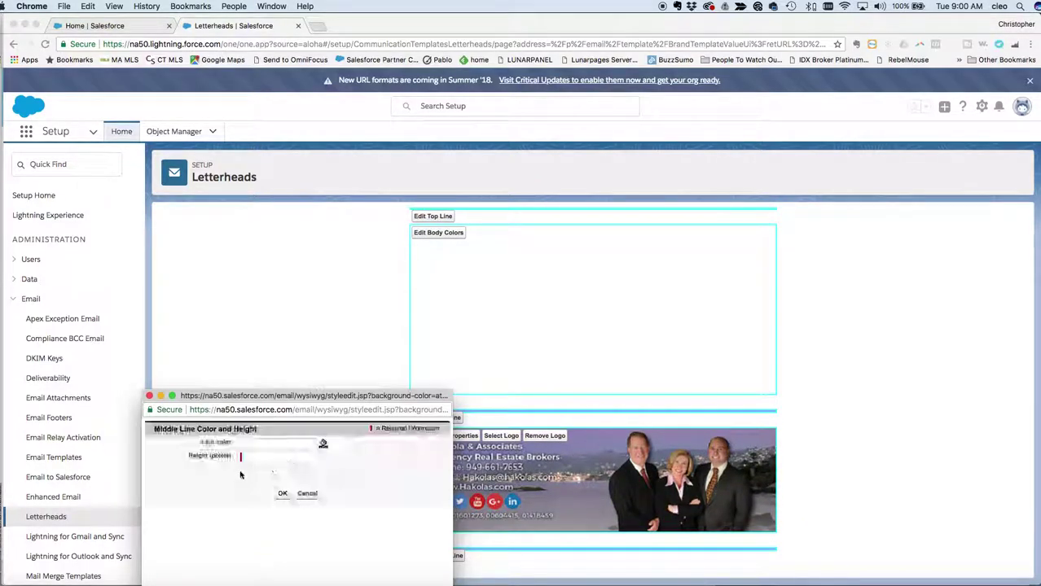
click(254, 456)
text(5)
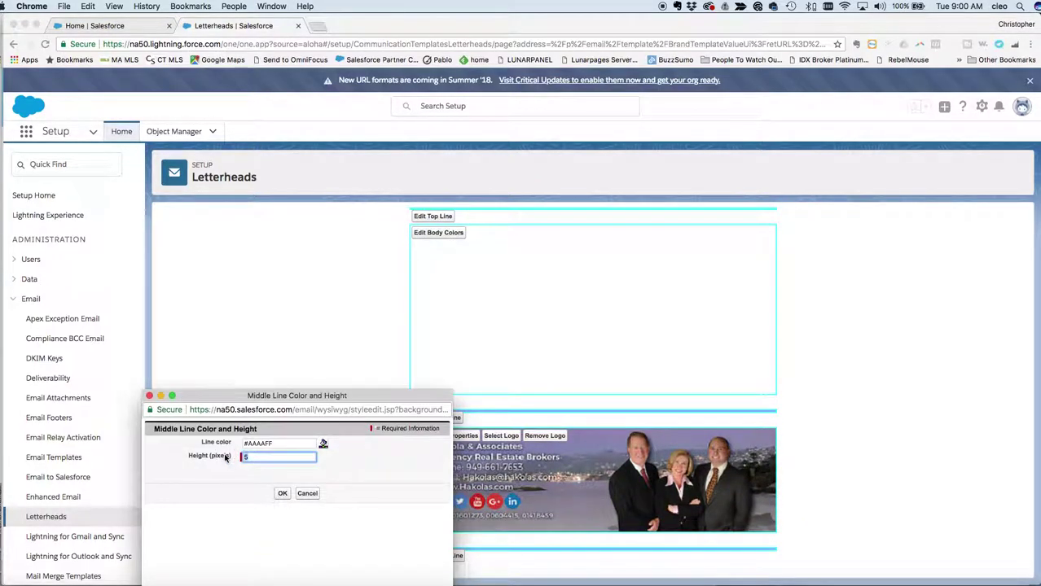
click(282, 494)
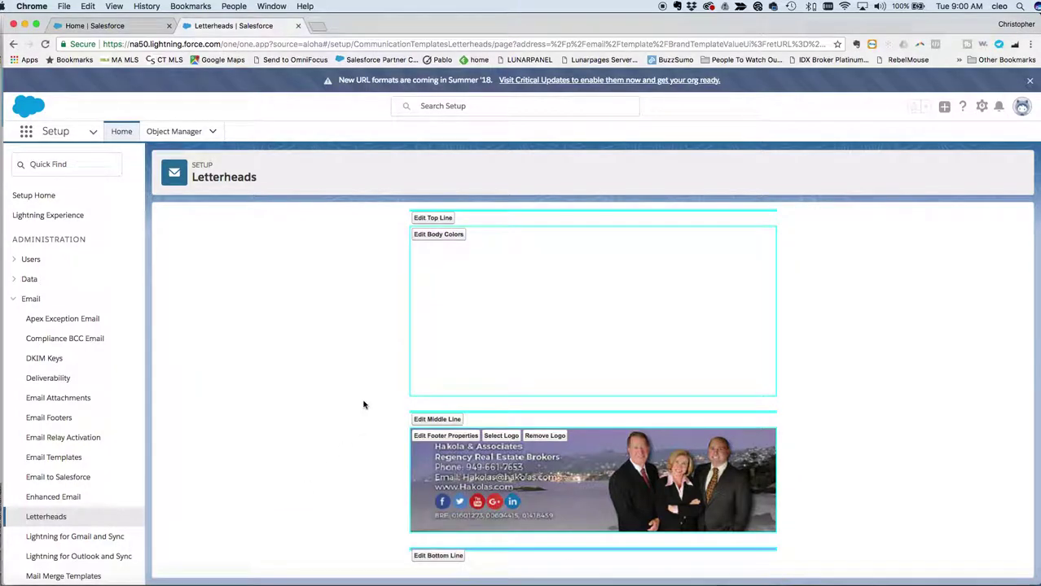
scroll(385, 349, up, 3)
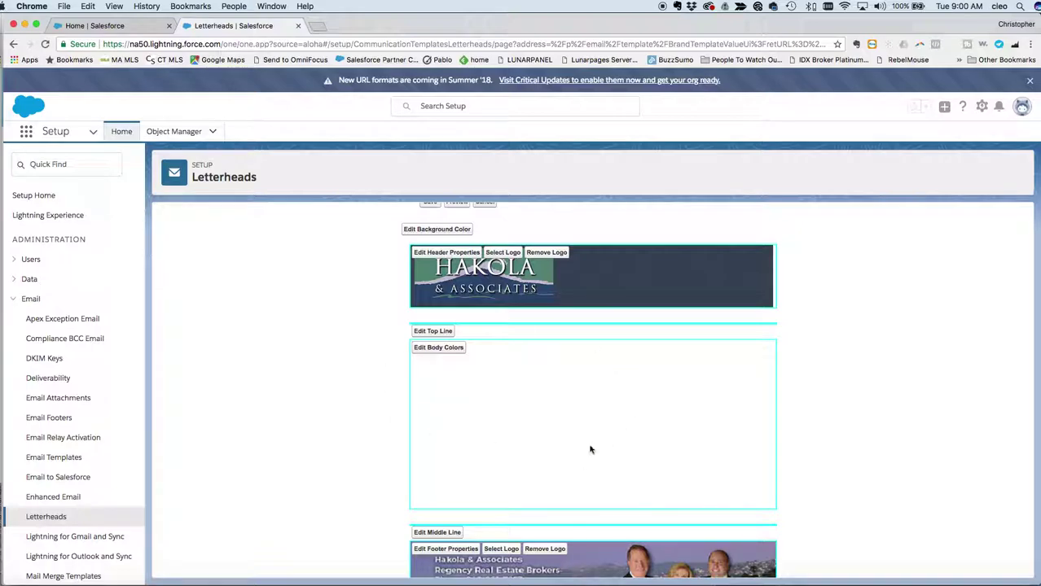
scroll(340, 439, down, 3)
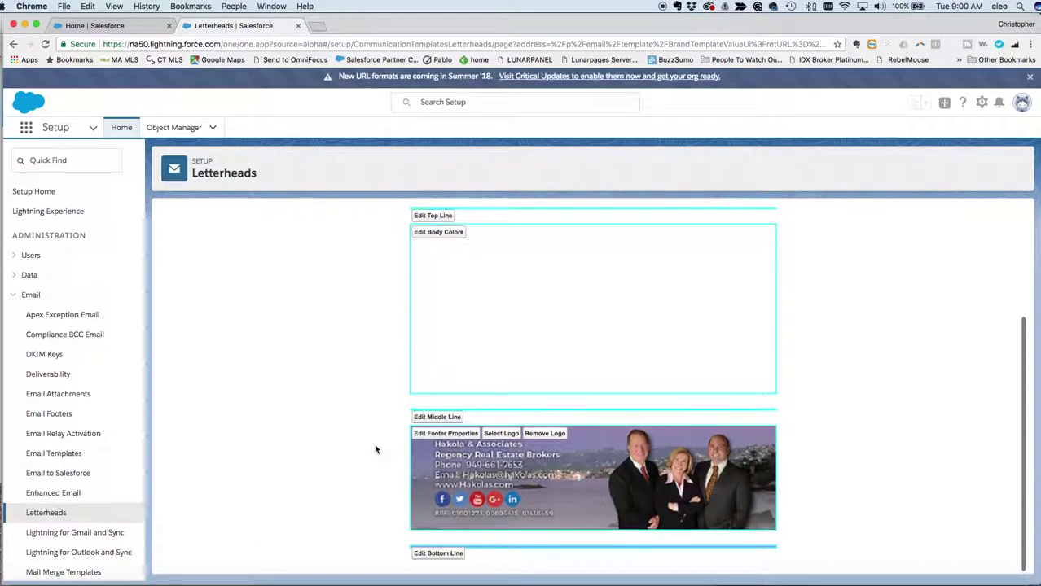
scroll(334, 426, up, 5)
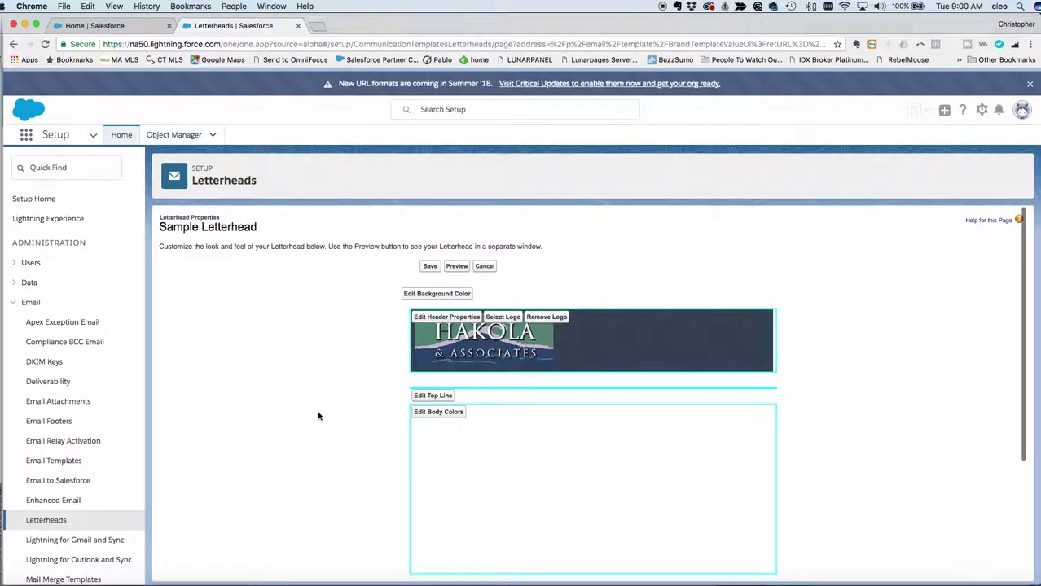
Preview the Sample Letterhead in a separate tab.
click(453, 262)
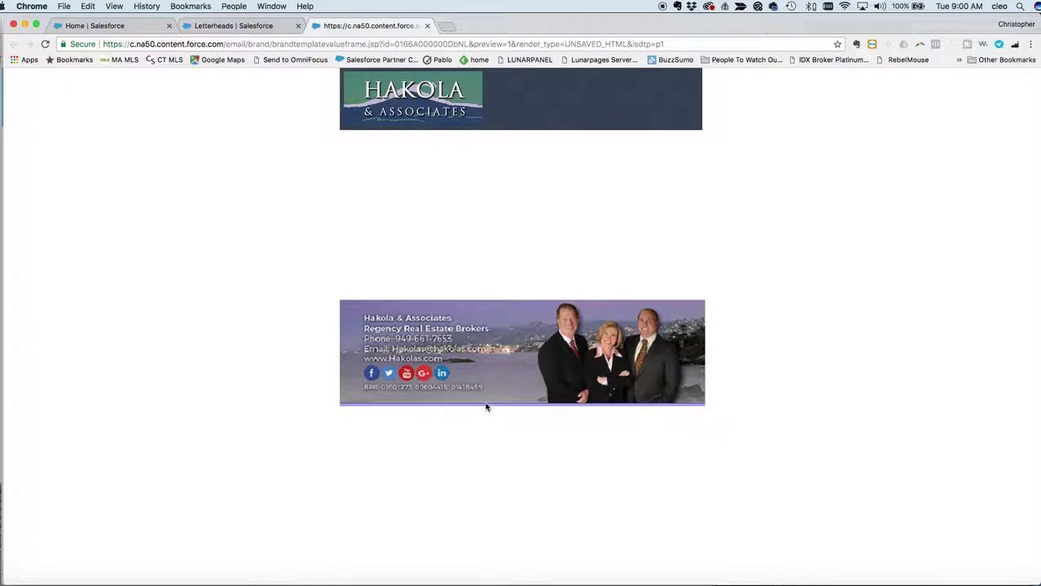
Close the preview and set the bottom separator line's height to 0 pixels.
click(427, 25)
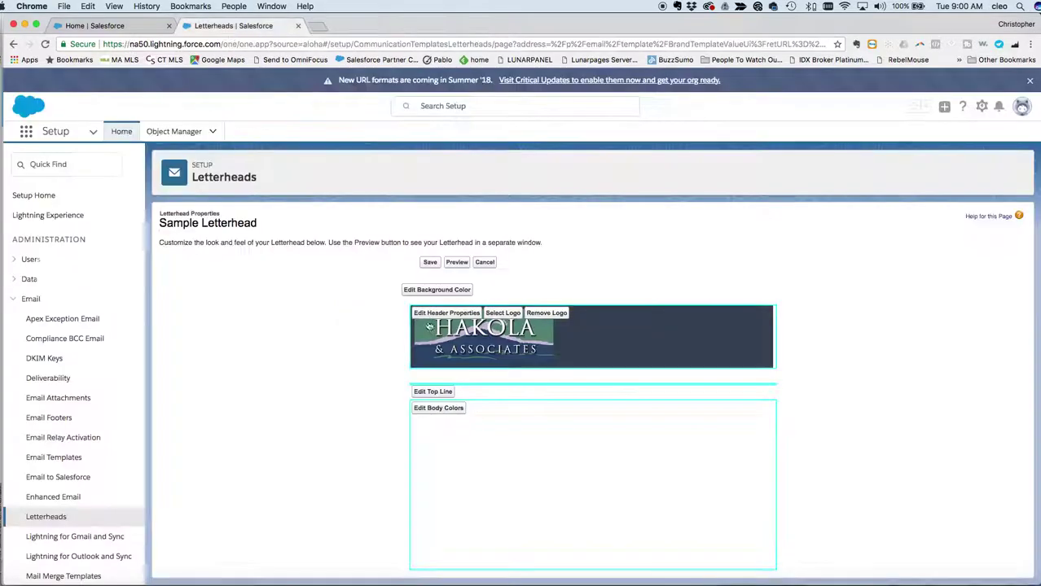
scroll(417, 352, down, 5)
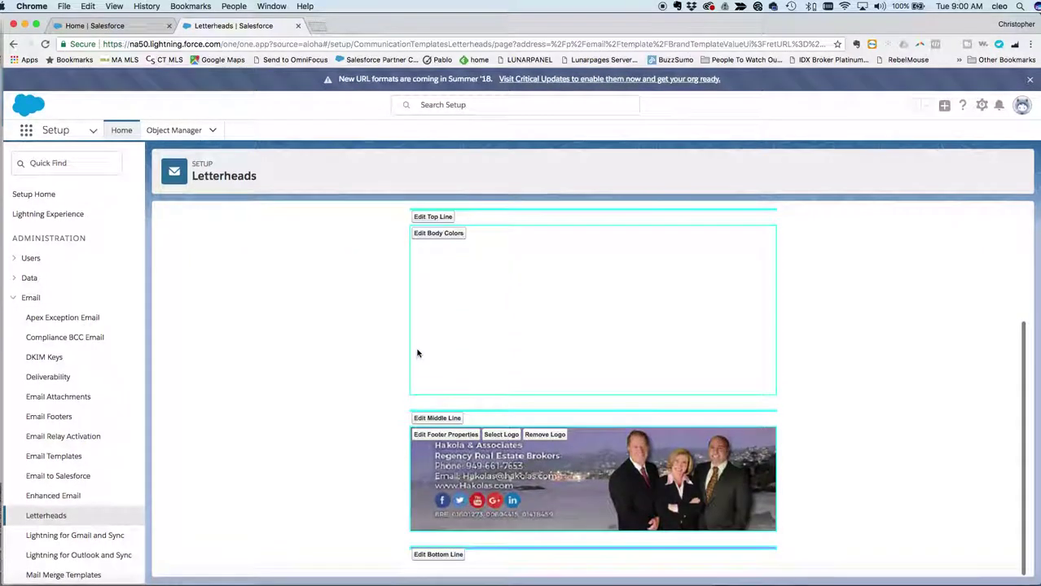
click(438, 556)
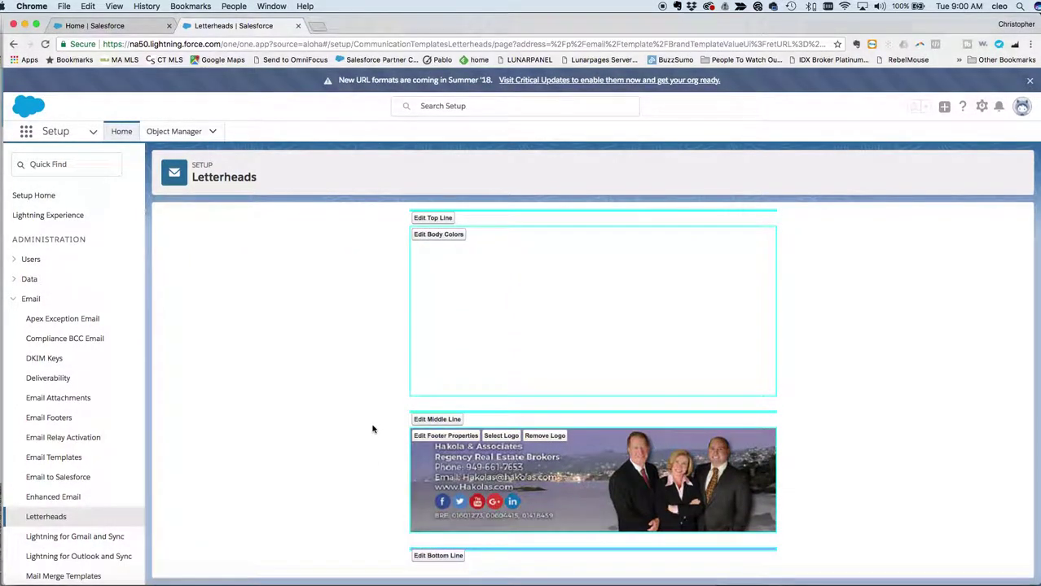
click(437, 556)
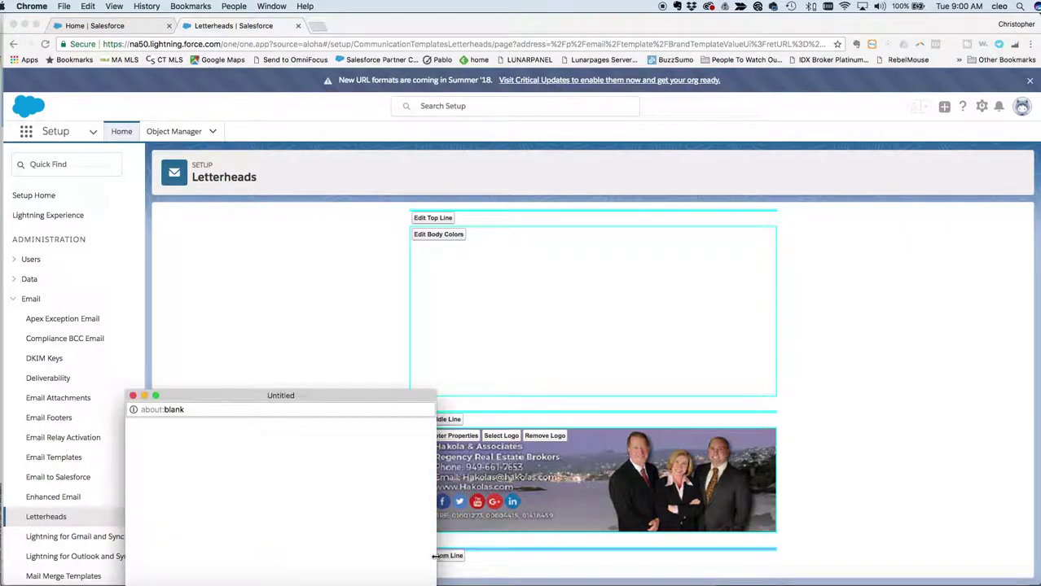
click(203, 457)
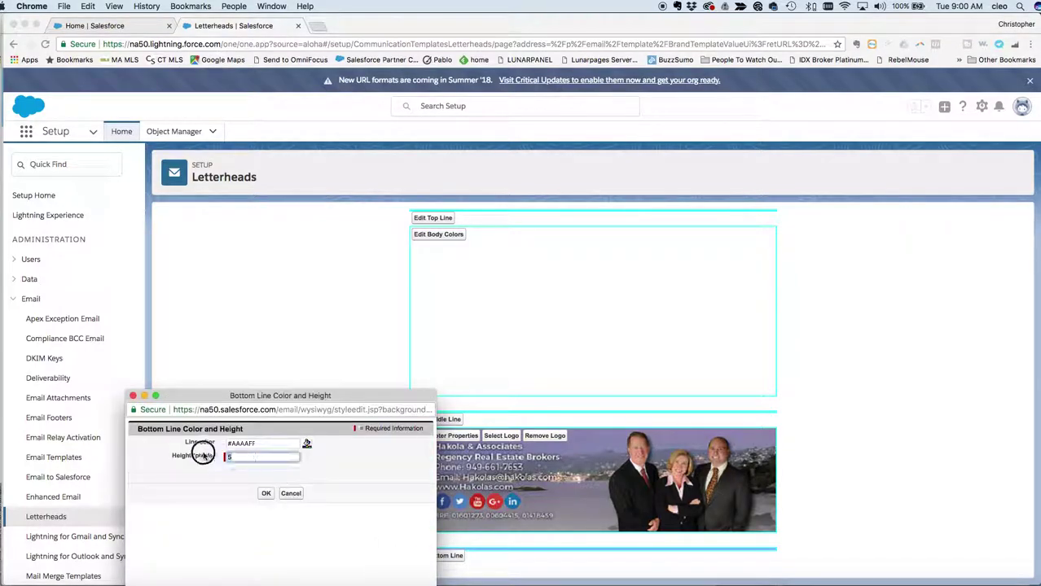
click(266, 493)
scroll(304, 432, up, 1)
scroll(305, 430, up, 3)
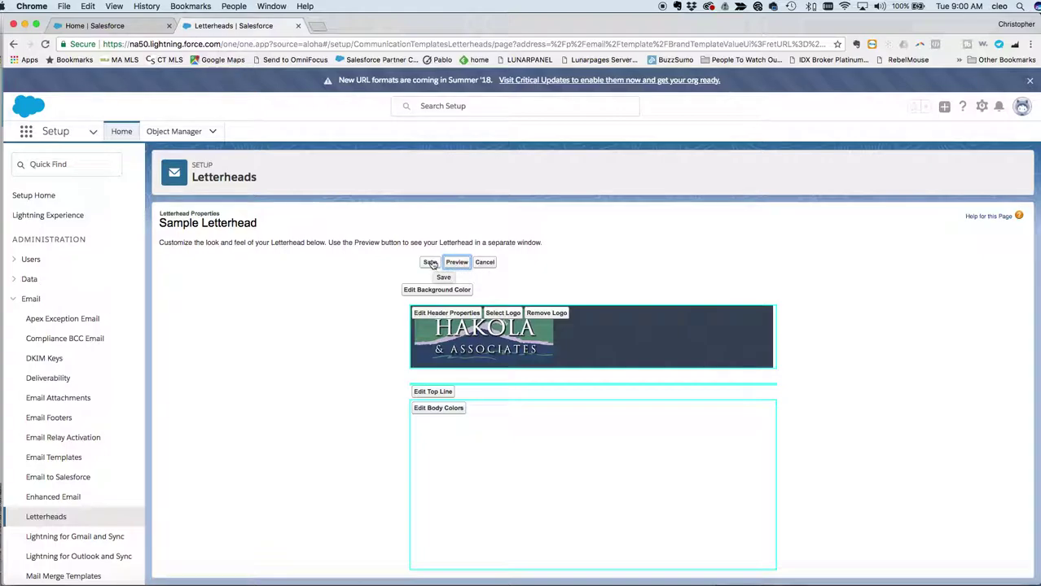
Save the Sample Letterhead.
click(430, 262)
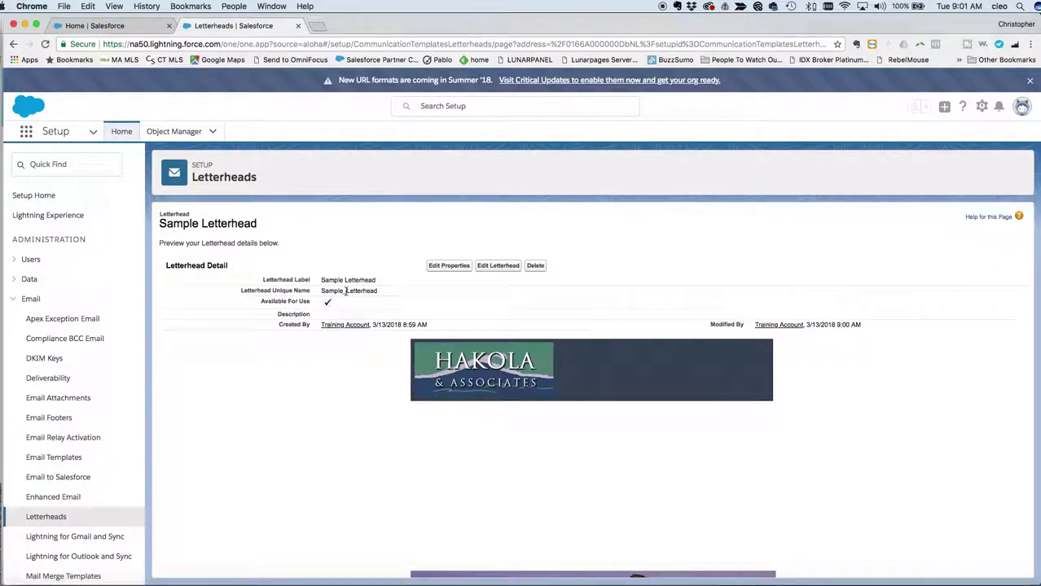
Go back to the Letterheads list from the Setup sidebar.
click(59, 516)
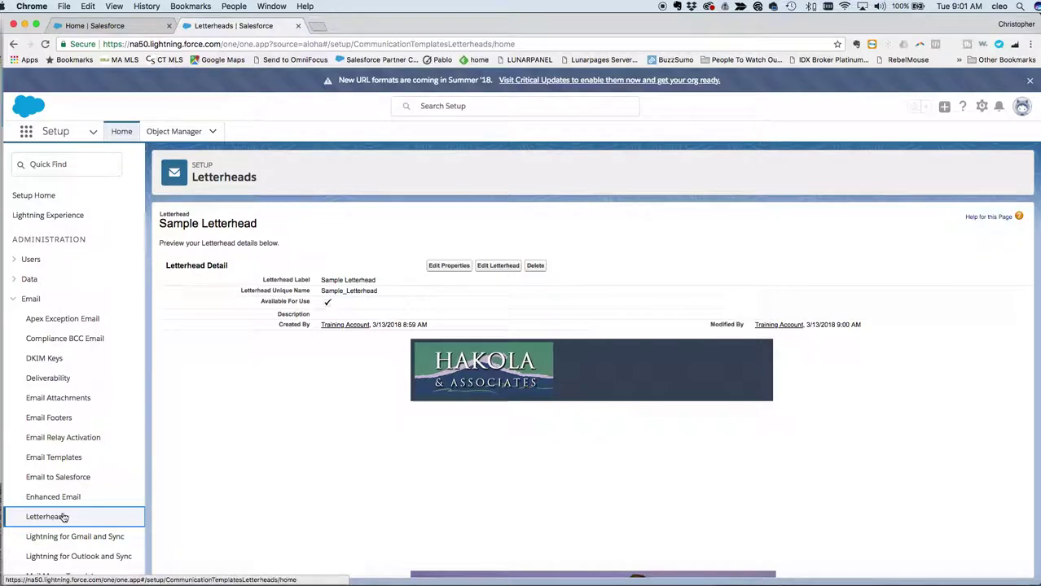